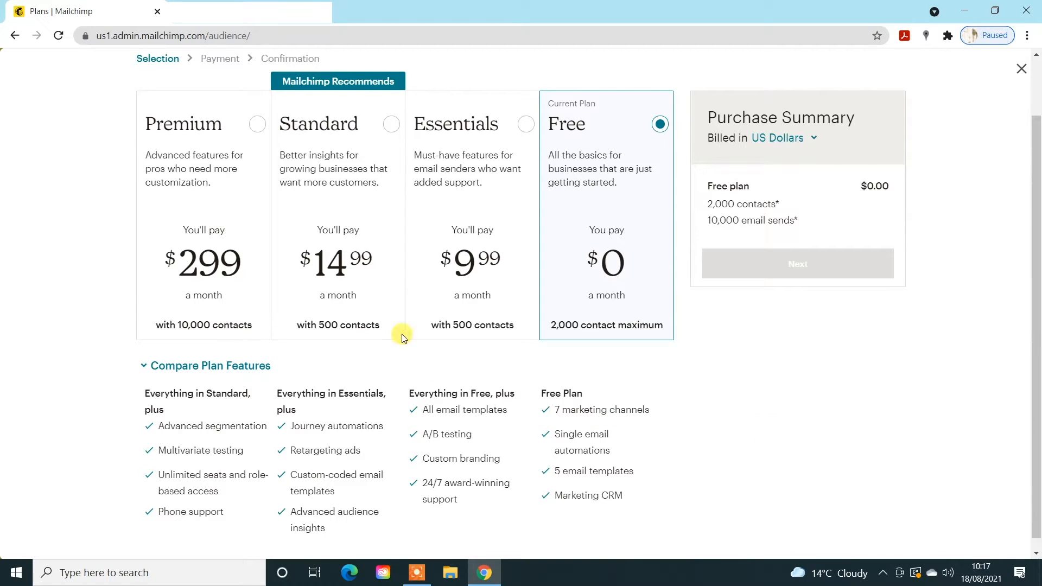
Step: Compare the purchase summaries of the Standard and Free plans
left_click(392, 124)
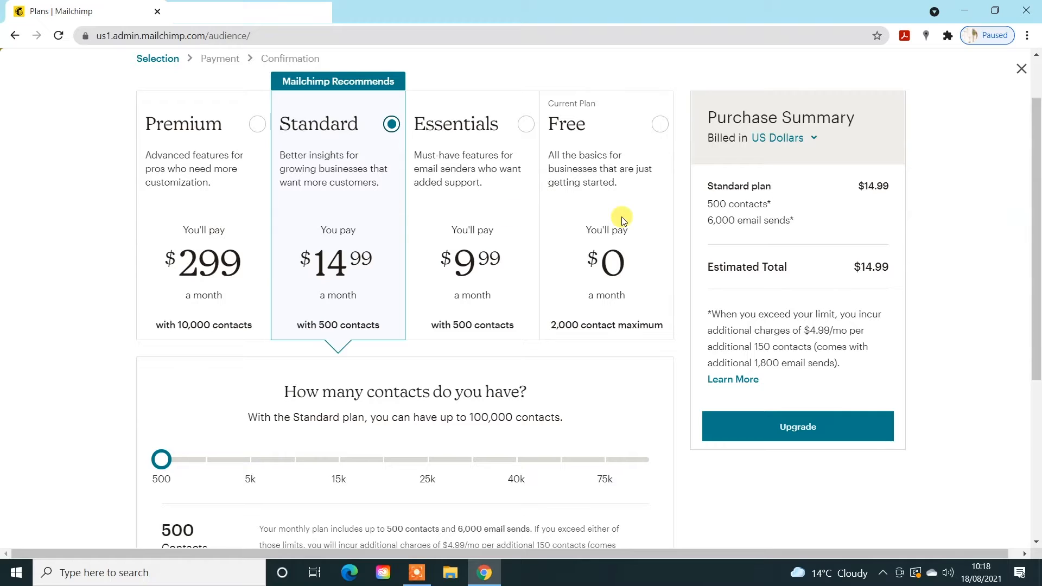
left_click(659, 125)
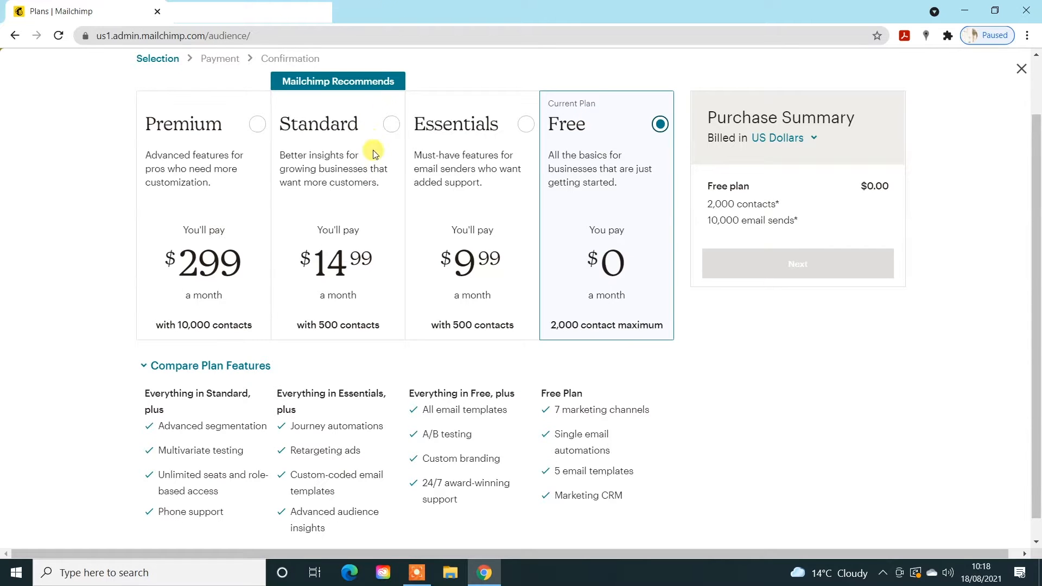
left_click(391, 125)
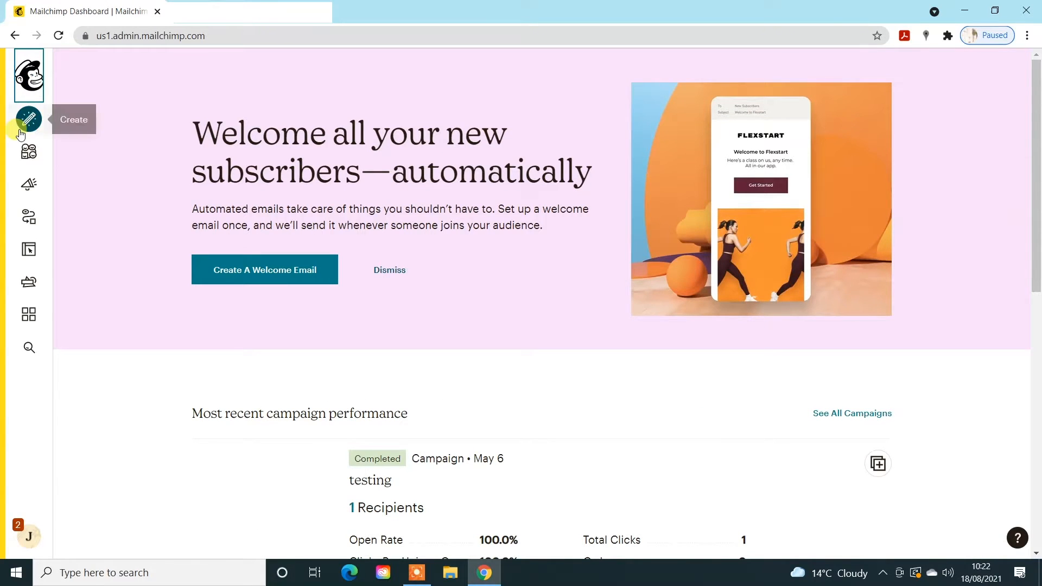
Step: Look through the audience dashboard, the campaigns list and the saved email templates
left_click(31, 153)
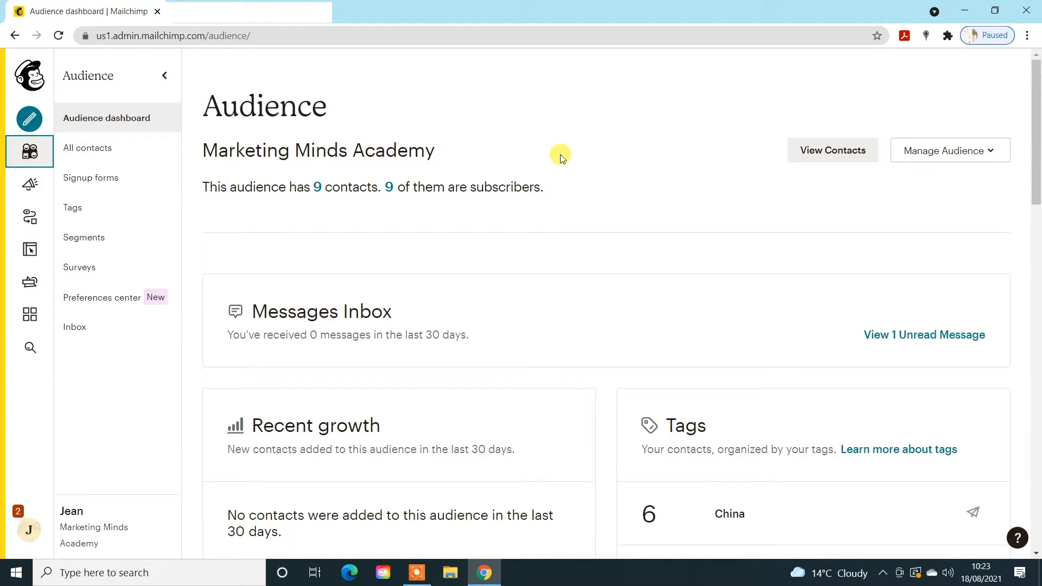
left_click(35, 186)
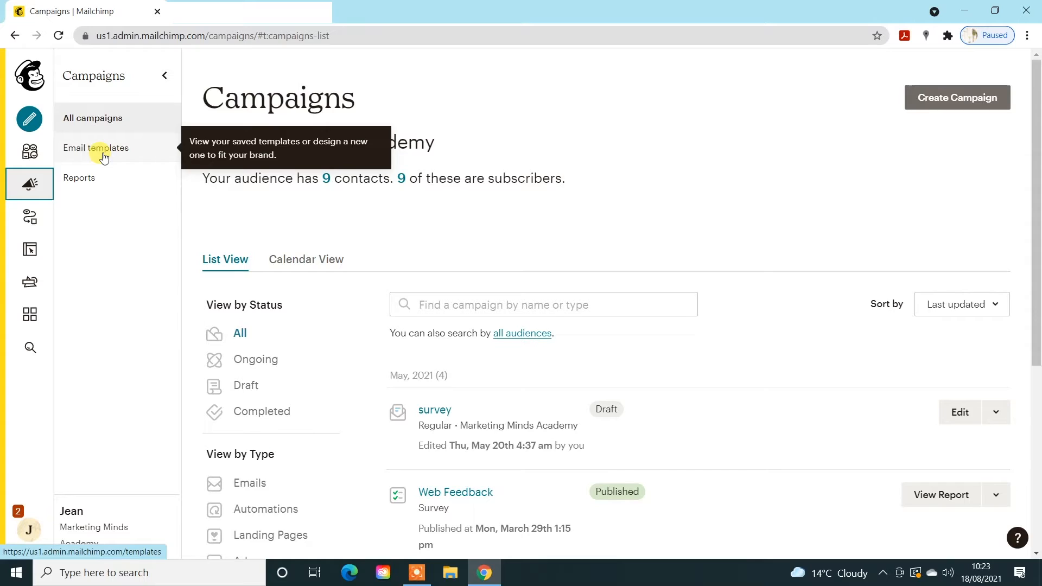
left_click(104, 157)
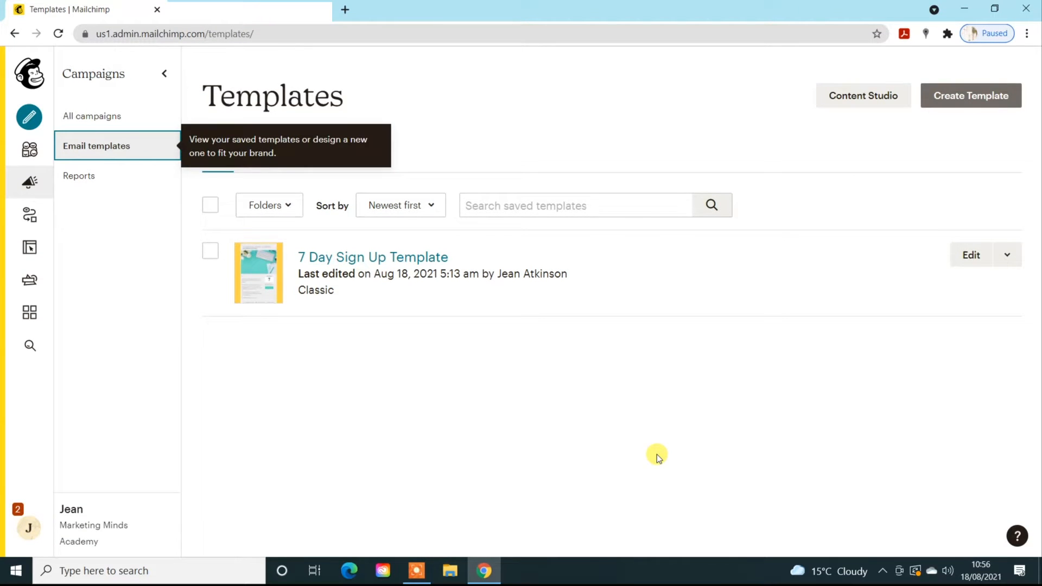
Step: Start a new Classic Automation from the My Journeys view of Customer Journeys
left_click(31, 216)
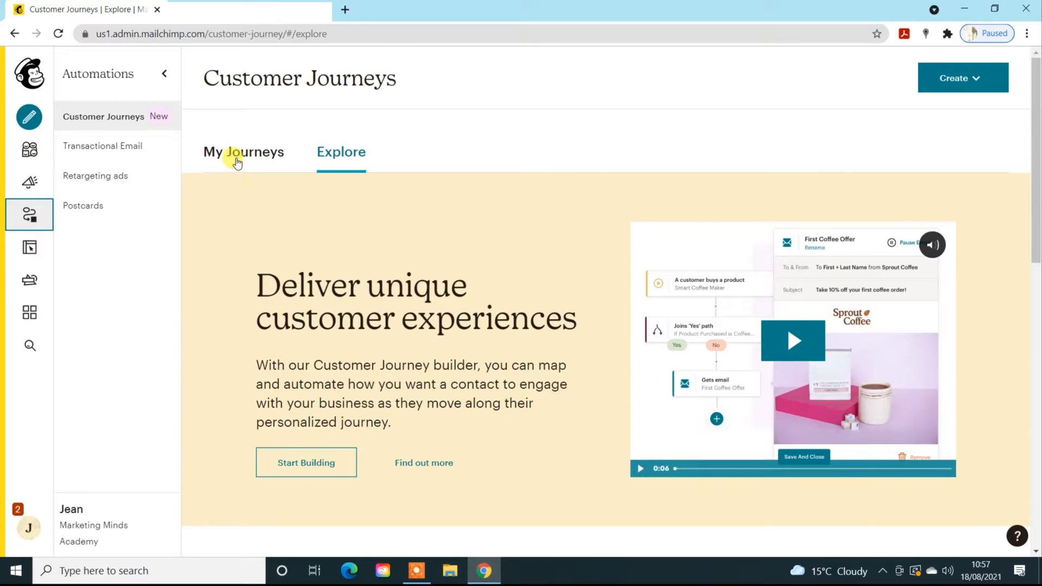
left_click(235, 160)
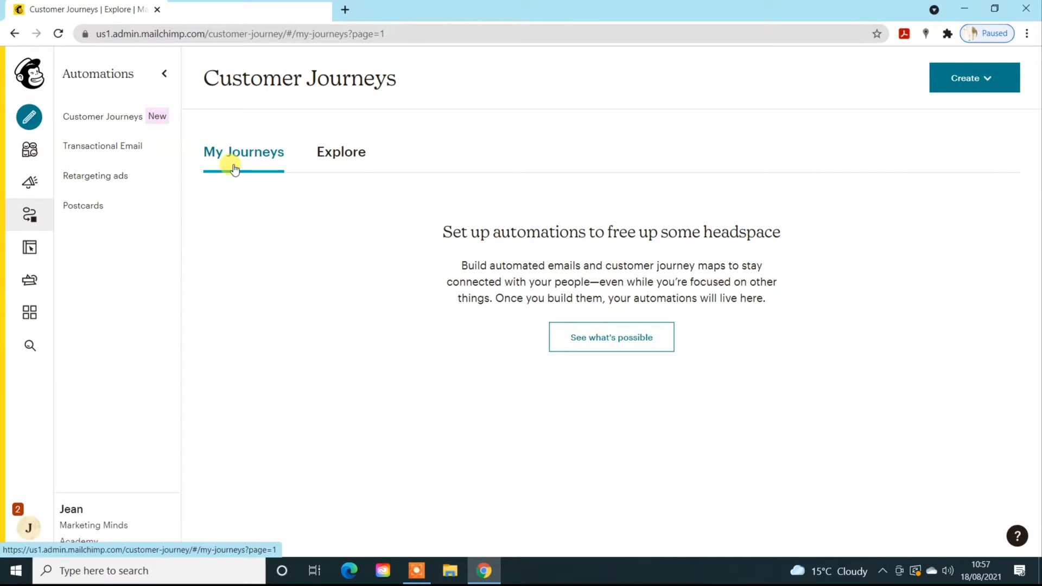
left_click(968, 79)
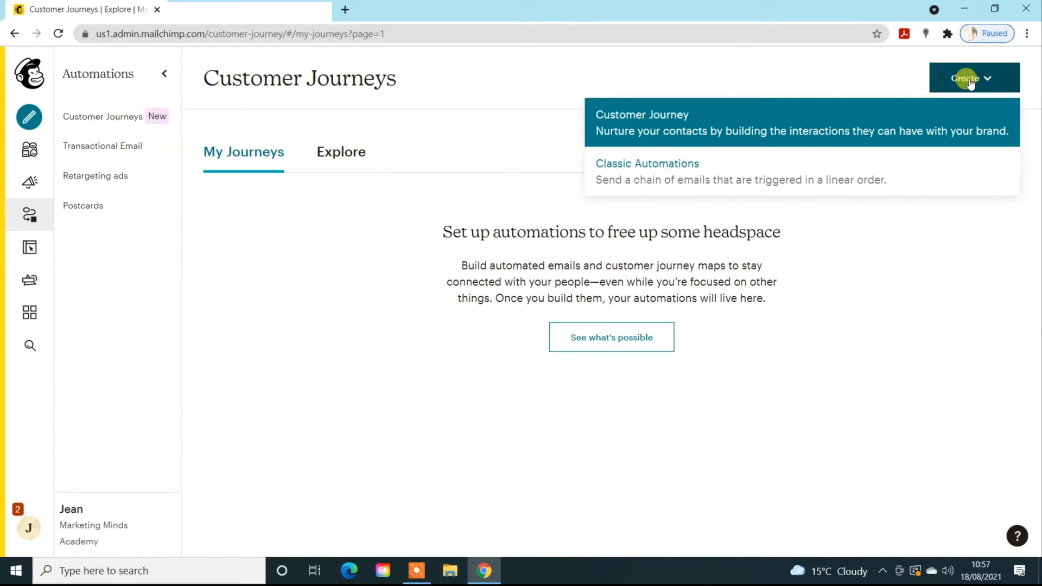
left_click(723, 169)
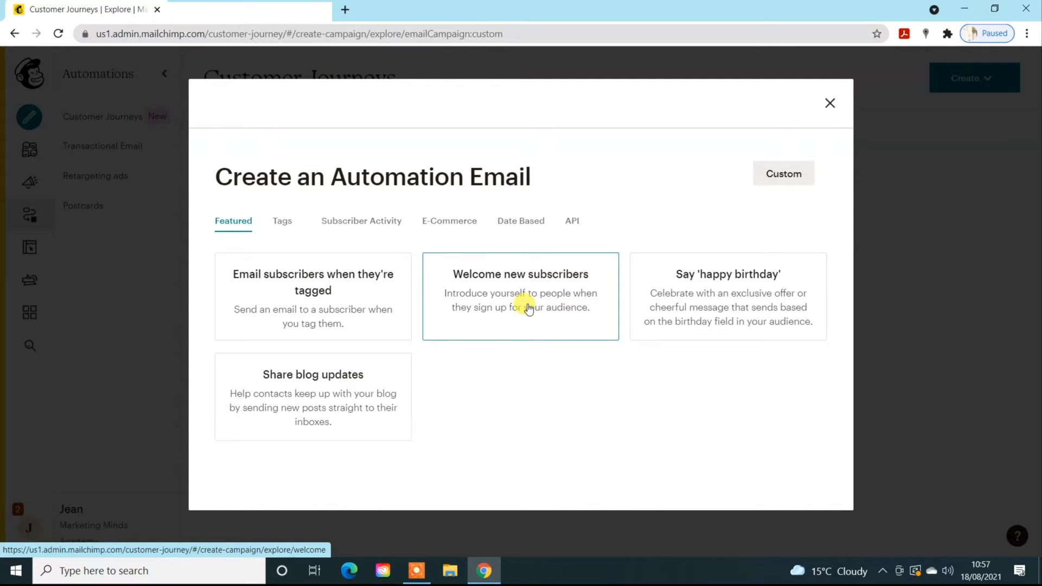
Step: Examine the automation email types for tags, subscriber activity, e-commerce, dates and API, ending on the featured ones
left_click(279, 222)
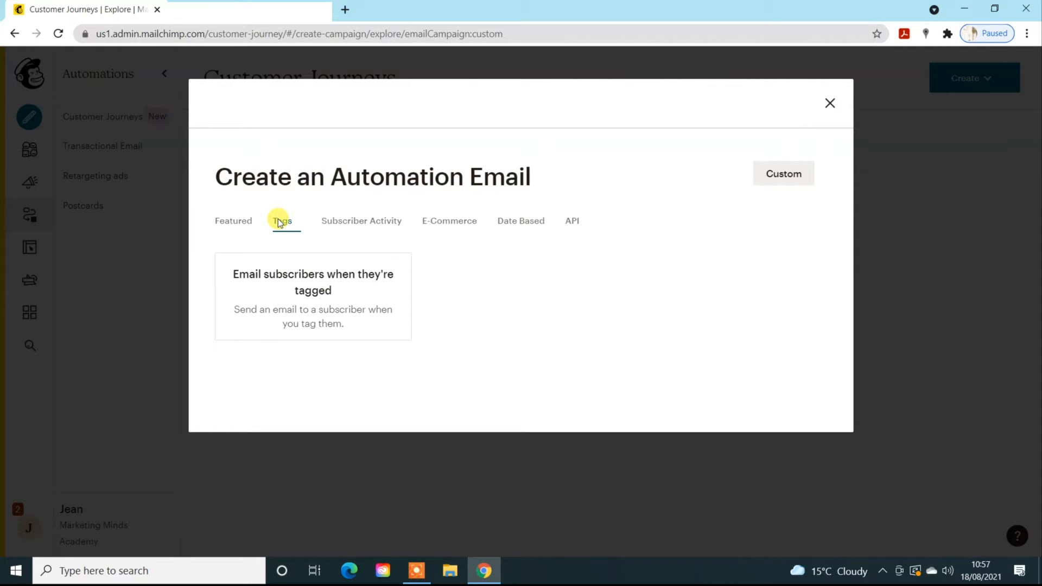
left_click(358, 221)
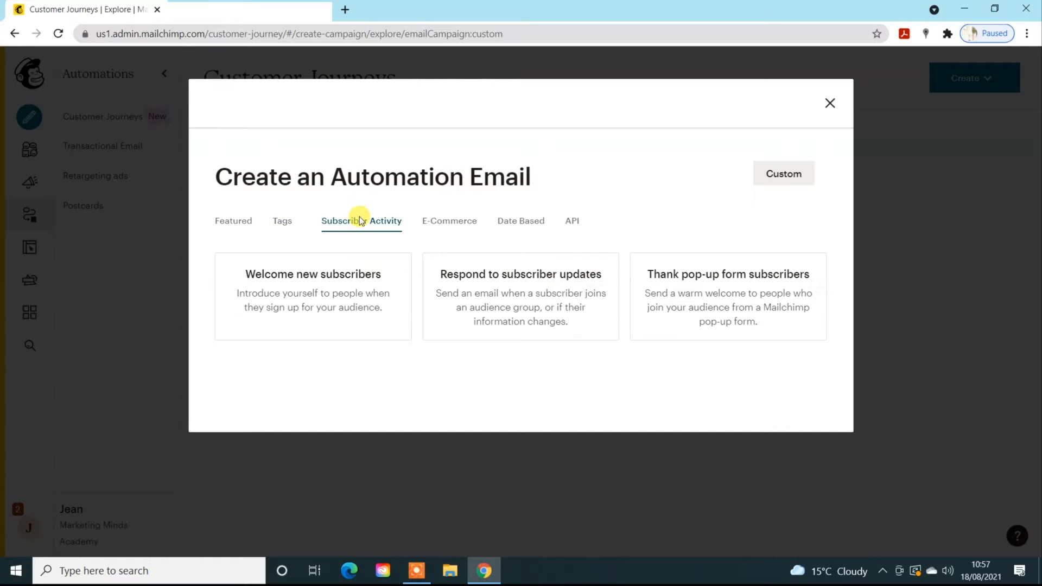
left_click(453, 222)
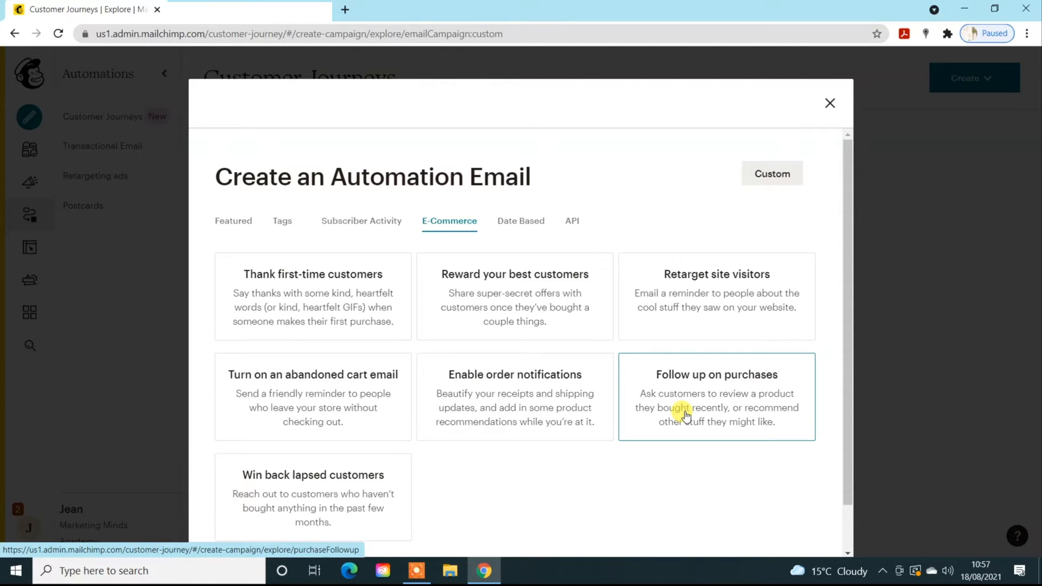
left_click(508, 222)
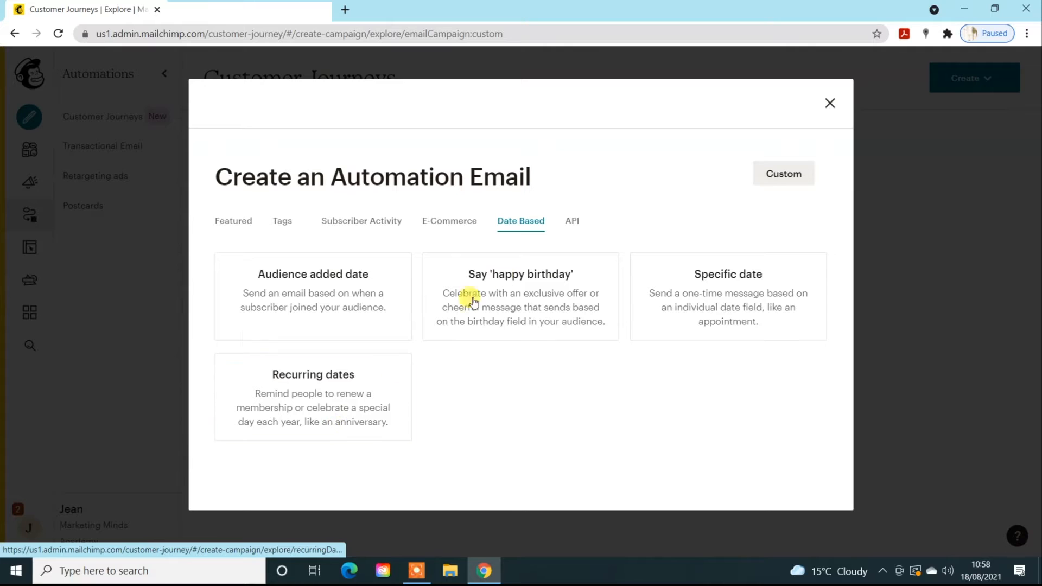
left_click(578, 225)
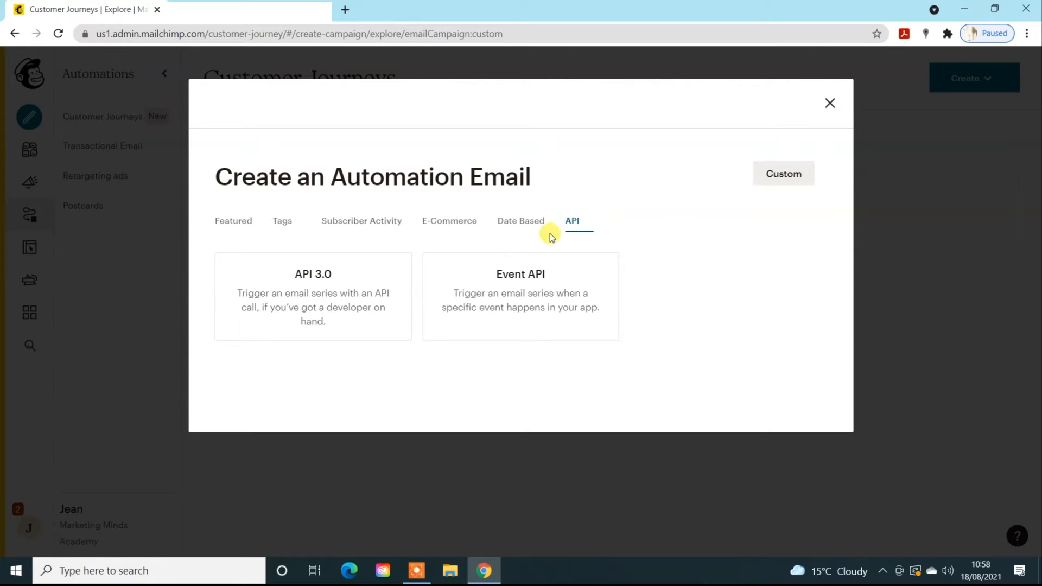
left_click(245, 226)
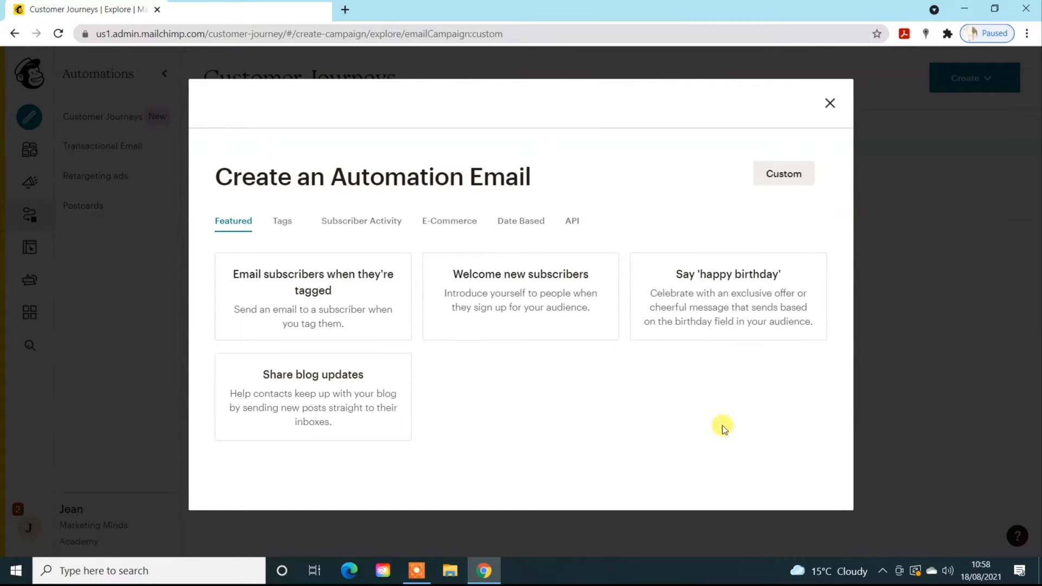
Step: Create a "Welcome new subscribers" automation as a single email named "Single welcome email" for the Marketing Minds Academy audience
left_click(526, 285)
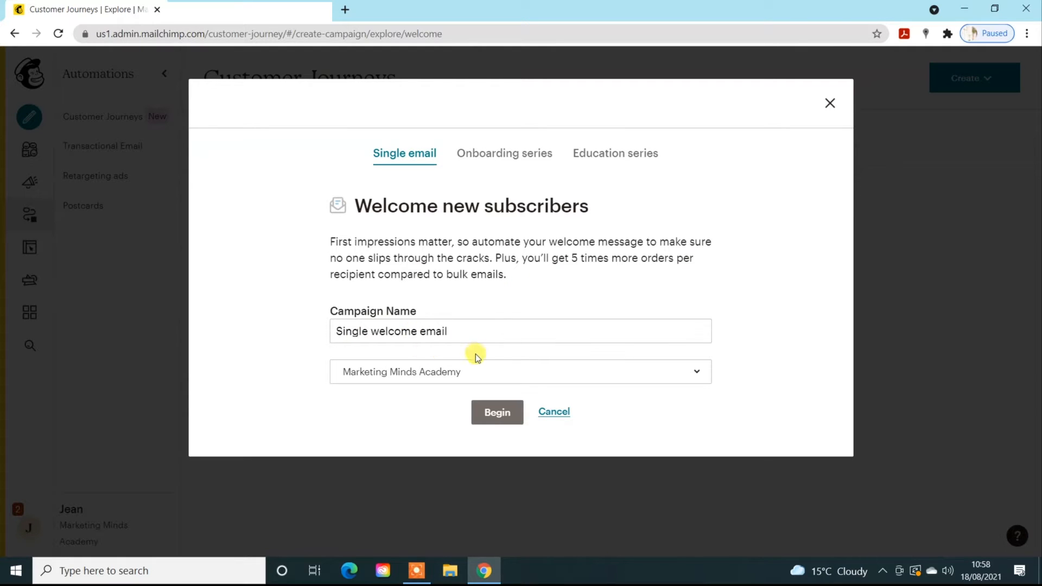
left_click(466, 372)
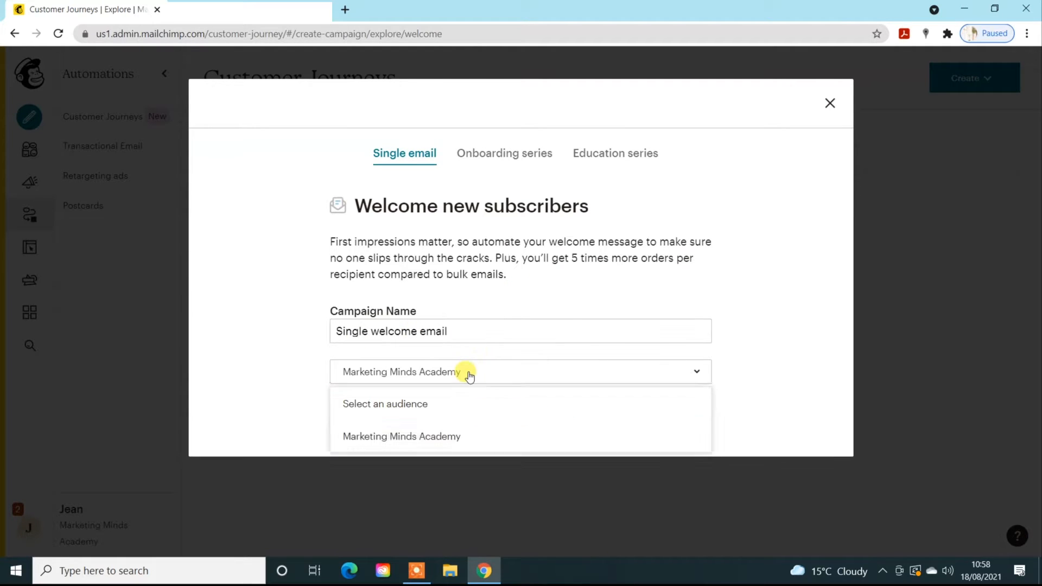
left_click(398, 439)
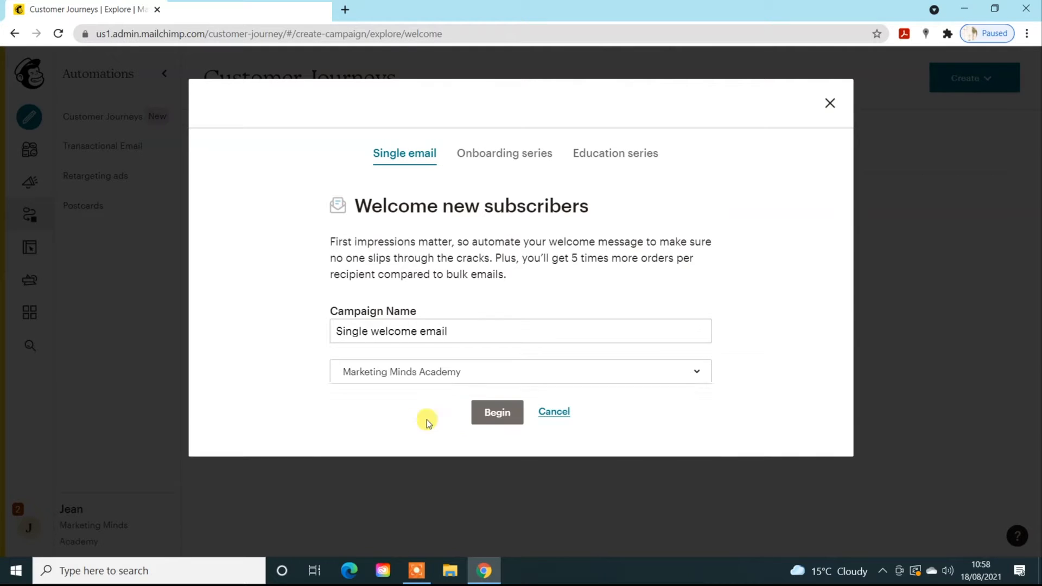
left_click(488, 412)
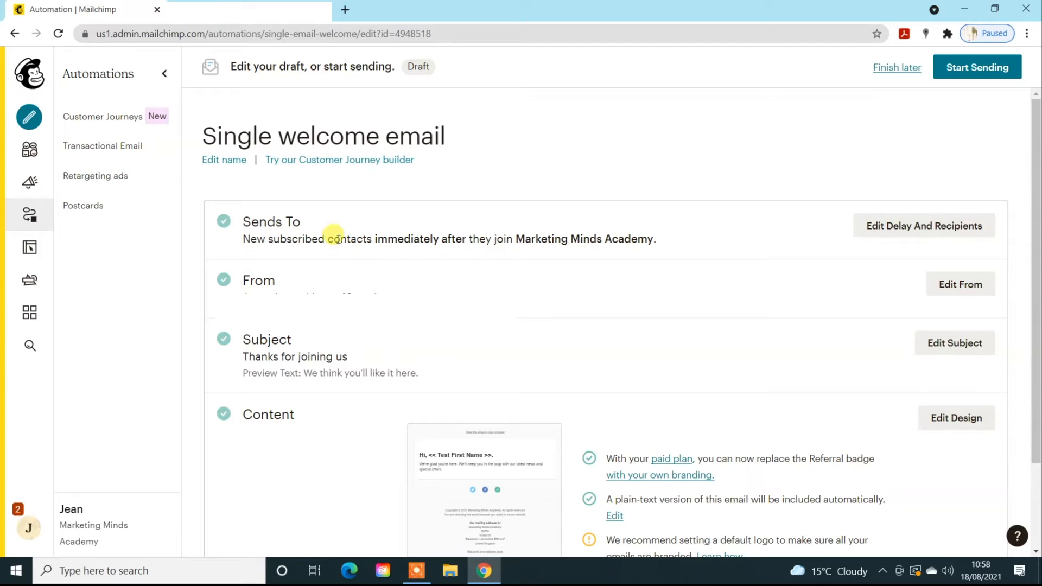
Step: Keep the sending delay at Immediately, enable triggering when subscribed contacts are imported, and save the recipient settings
left_click_drag(376, 237, 464, 236)
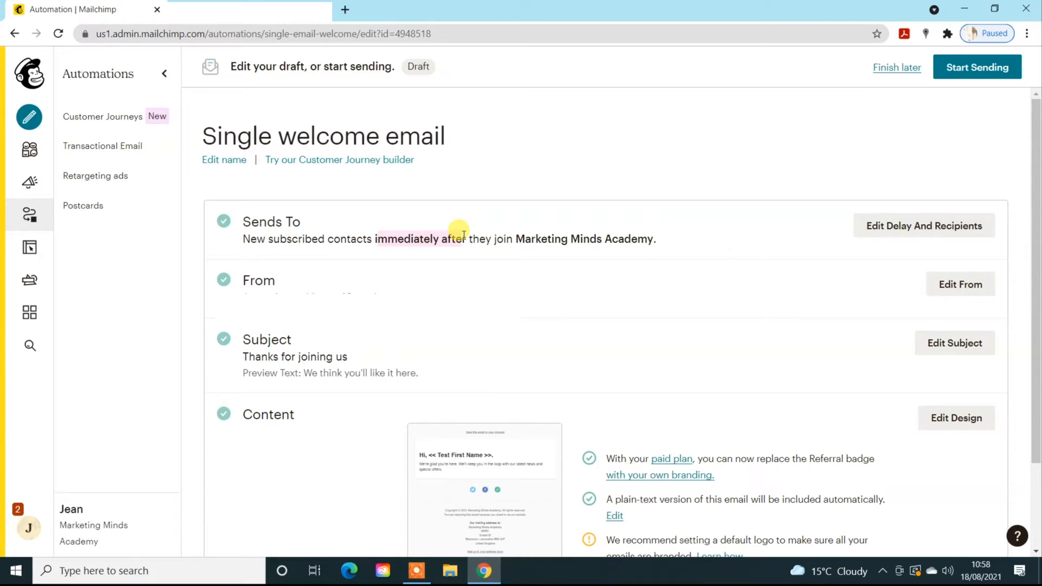
left_click(887, 228)
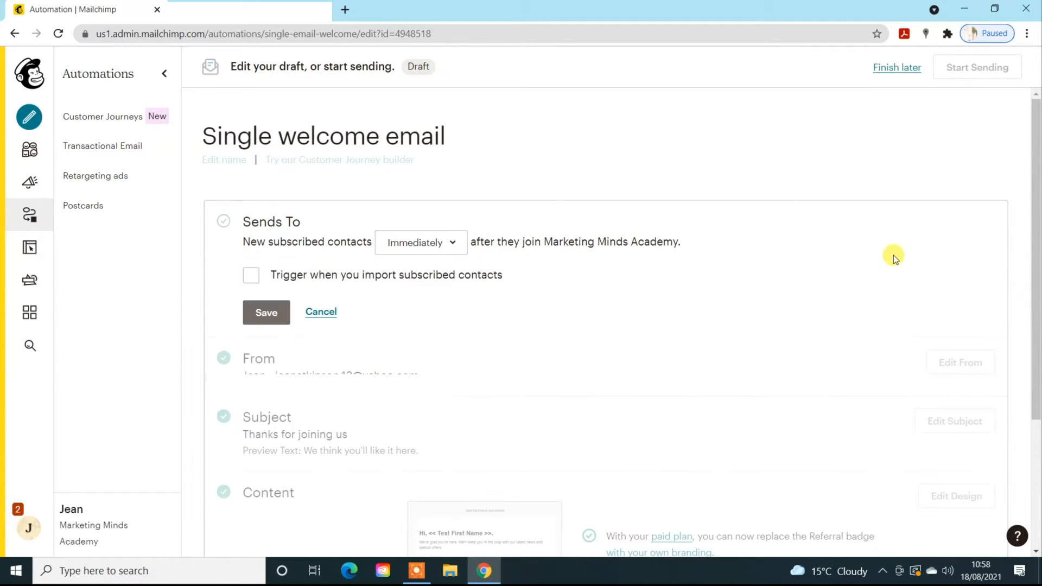
left_click(450, 242)
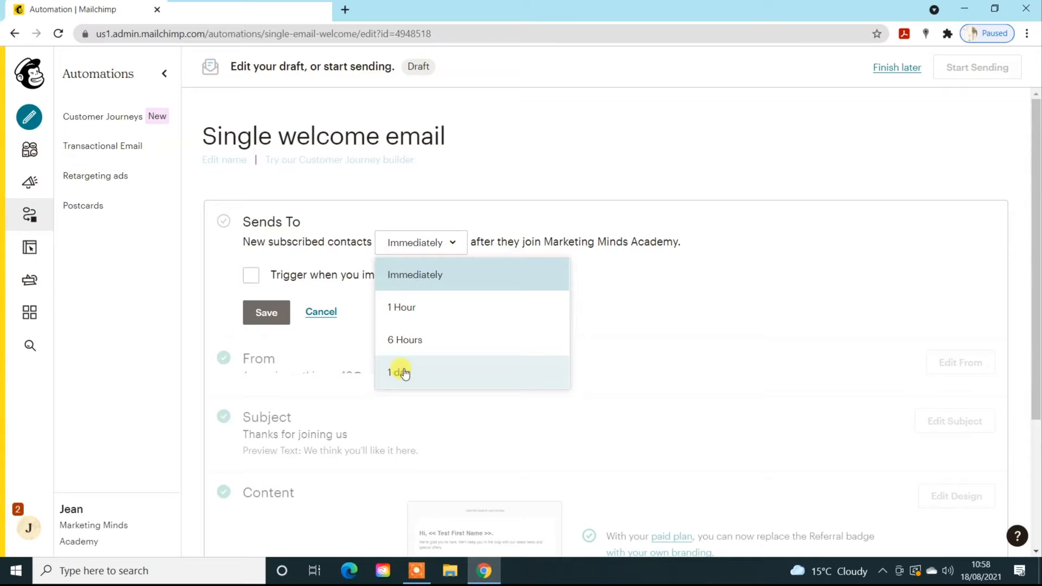
left_click(794, 244)
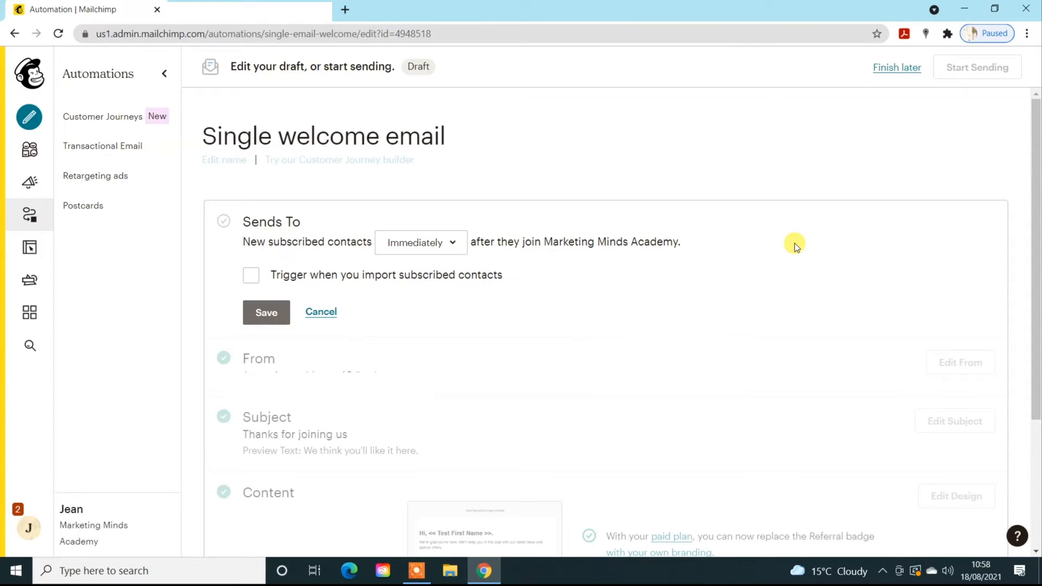
left_click(255, 284)
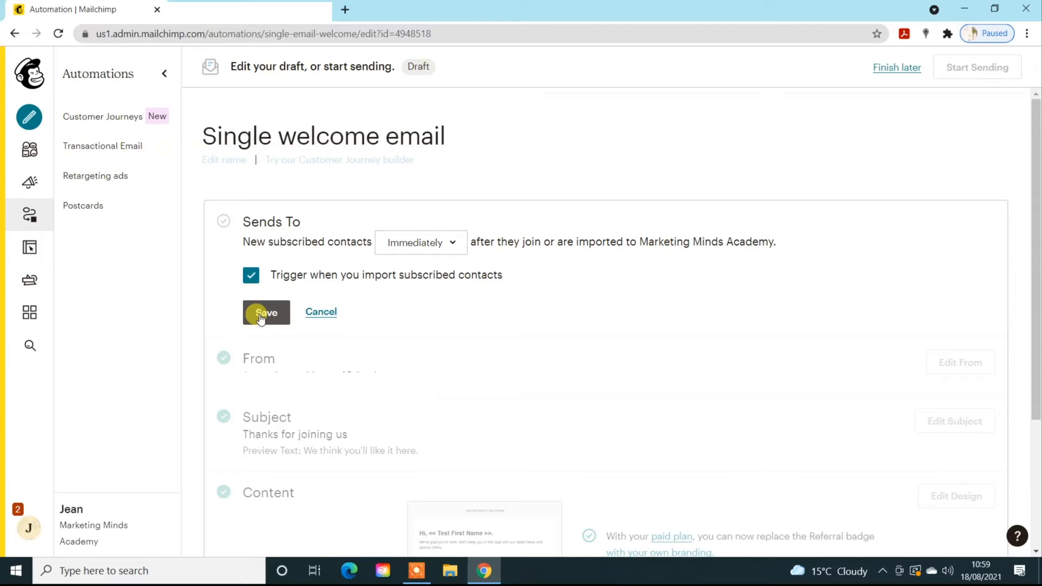
left_click(261, 318)
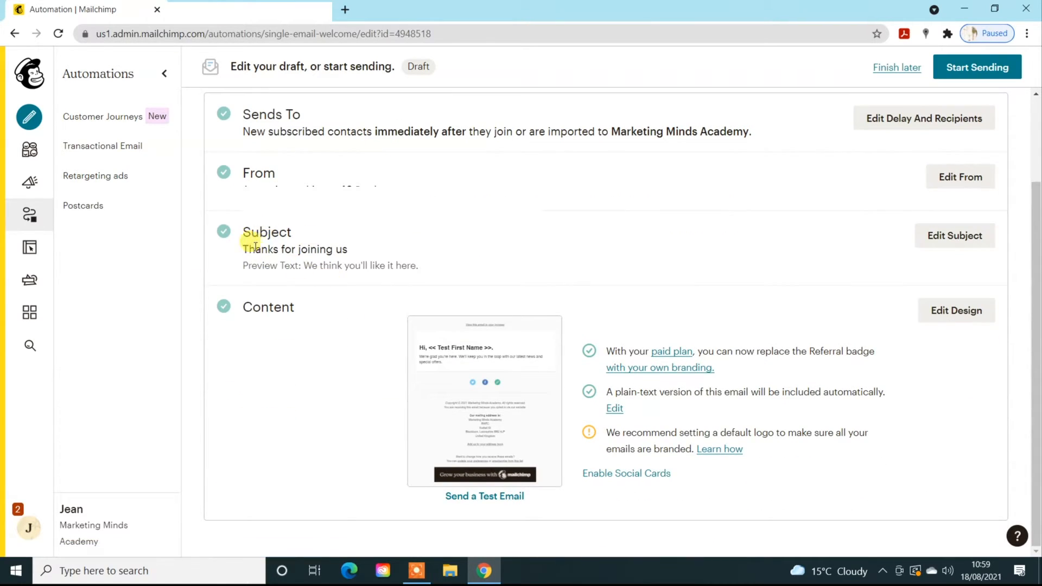
Step: Save the subject as "Thanks for joining us" with the preview text "We think you'll like it here."
left_click(931, 236)
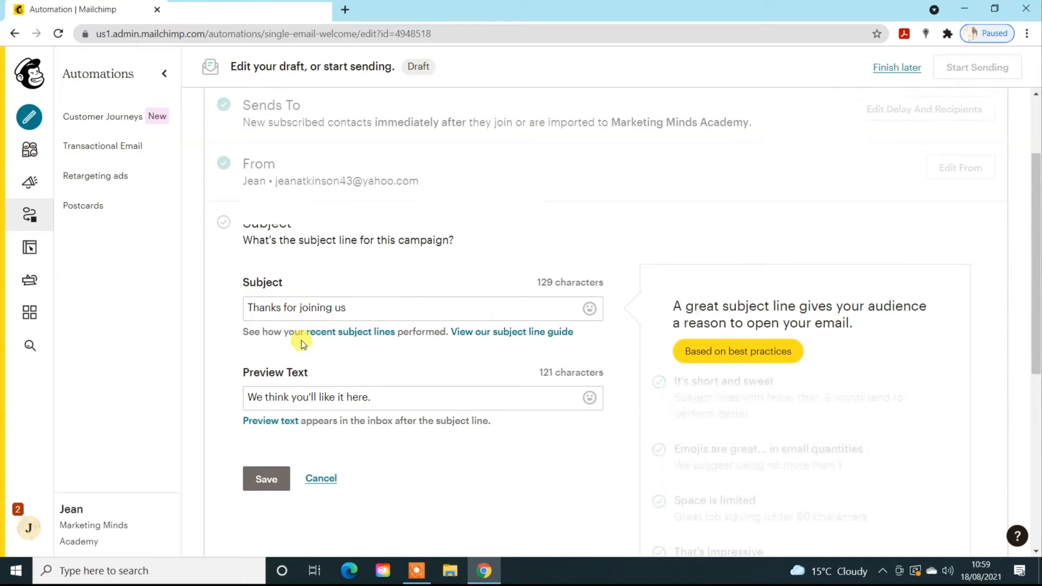
left_click(272, 359)
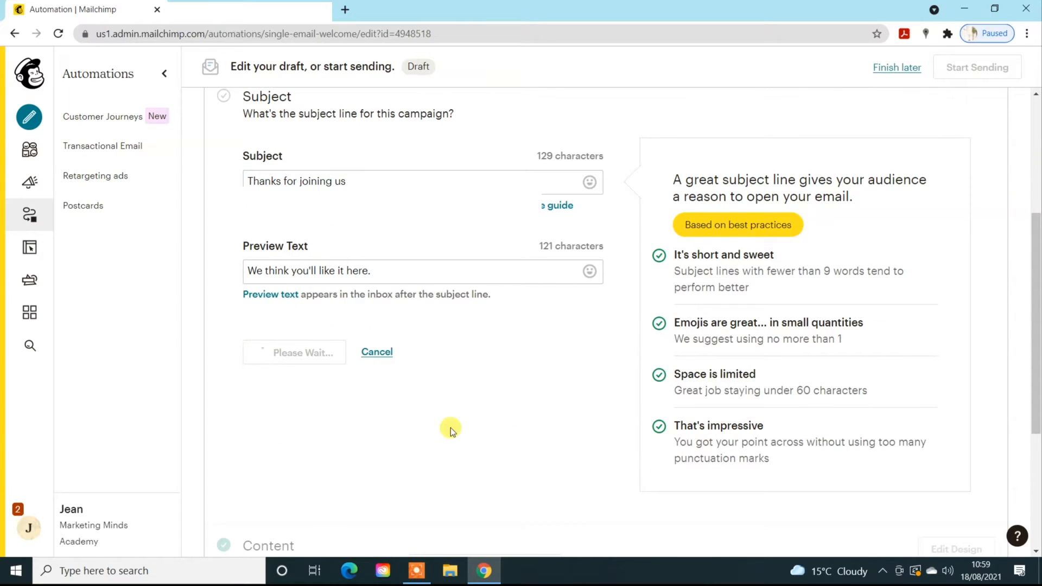
Step: Replace the welcome email's design with the saved 7 Day Sign Up Template
left_click(942, 309)
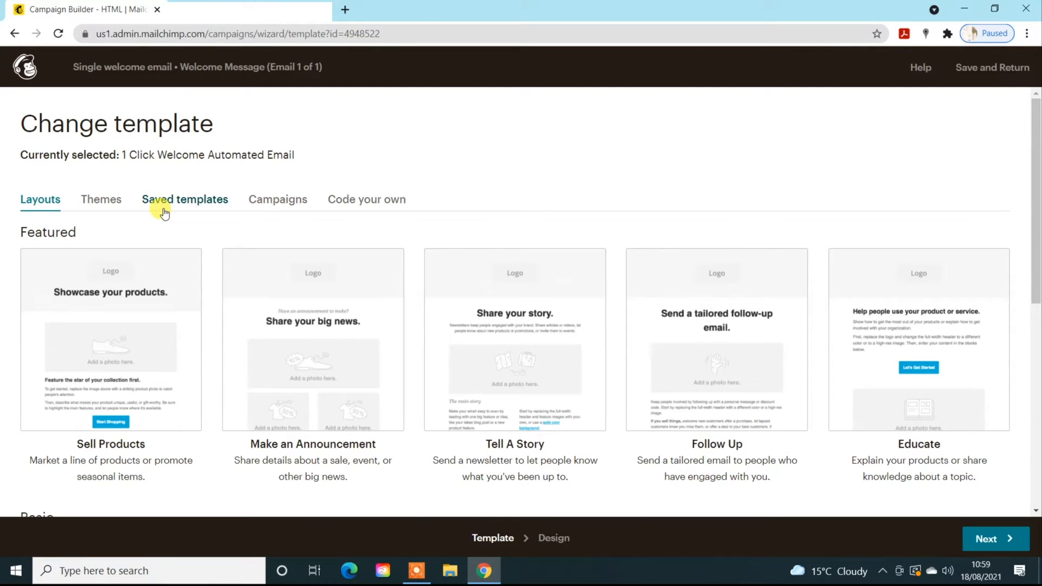
left_click(164, 209)
left_click(114, 347)
left_click(392, 390)
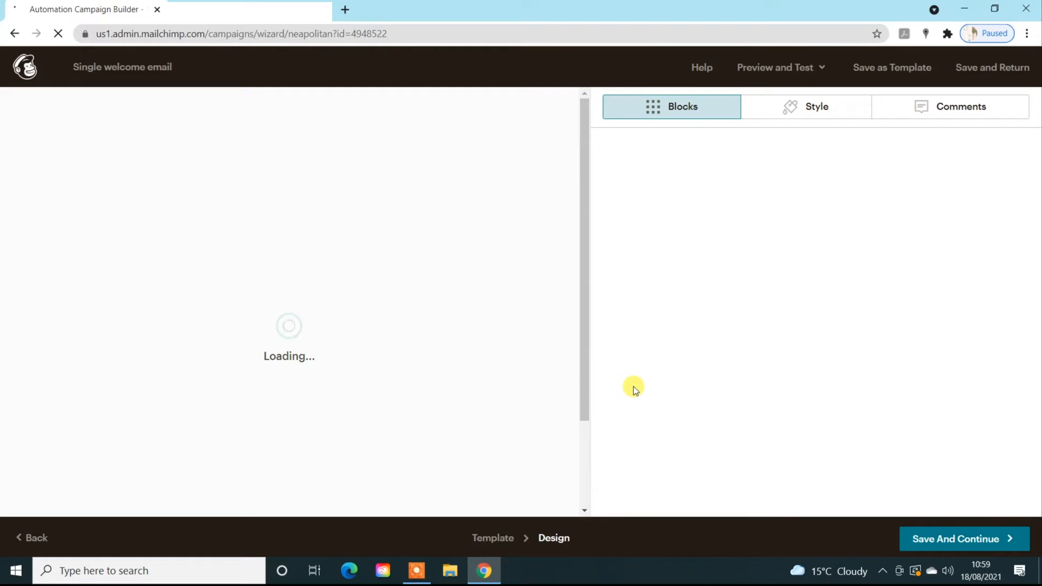
Step: Review the email's layout and its preview and test options, and save the design back to the automation draft
scroll(296, 260, "down", 5)
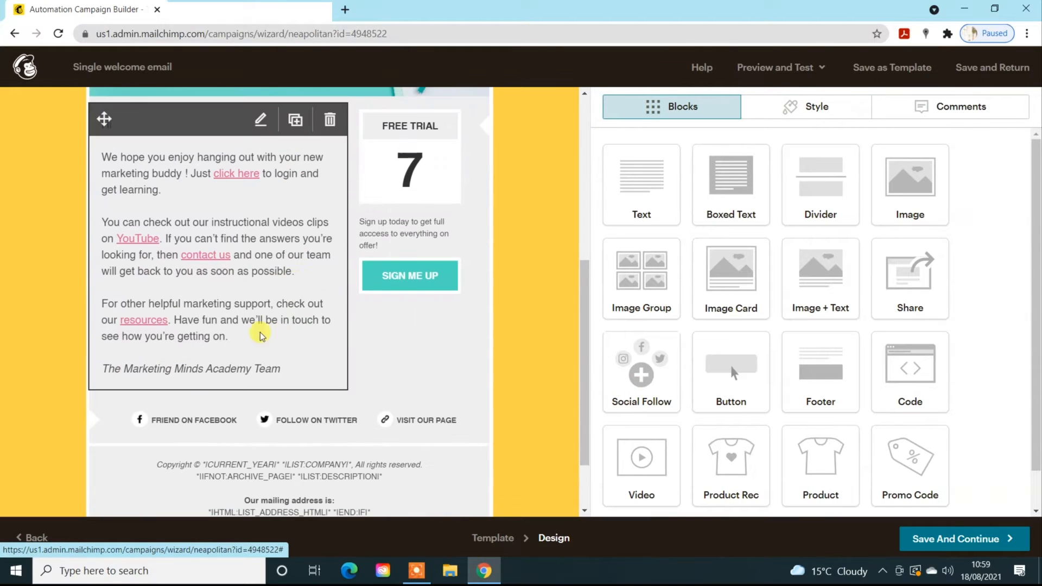
scroll(337, 210, "up", 5)
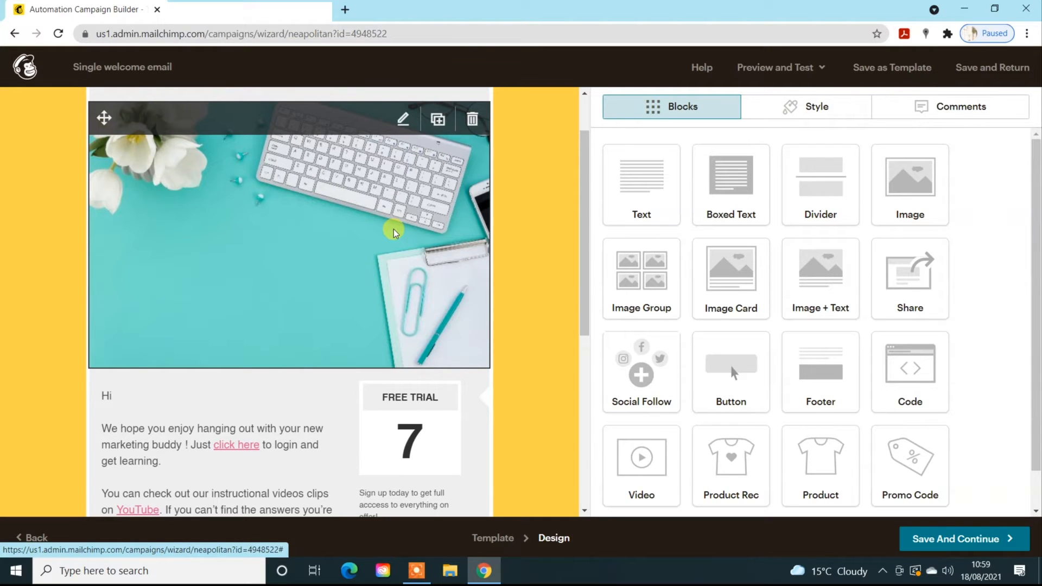
scroll(394, 232, "down", 5)
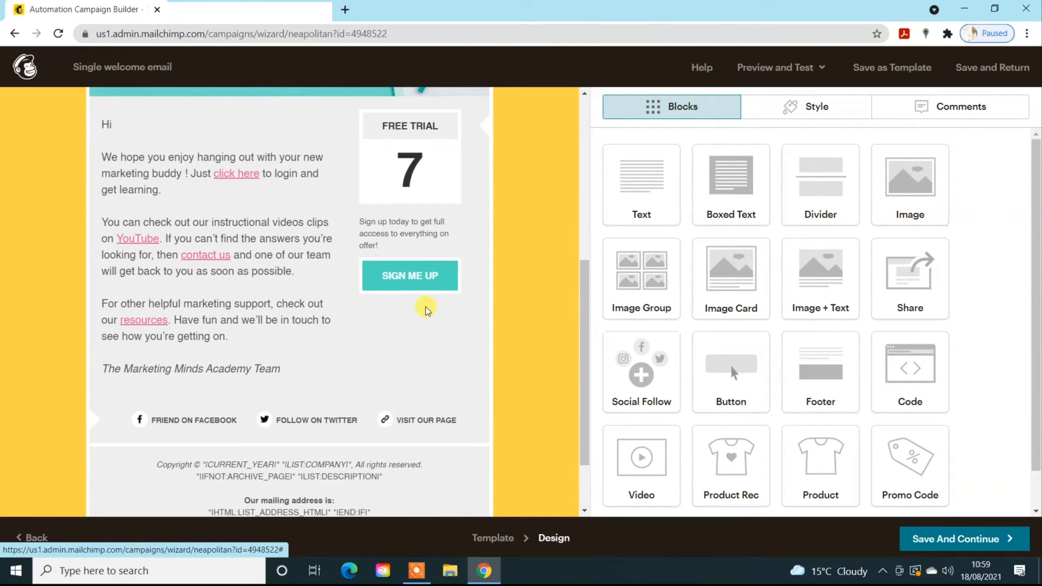
left_click(760, 68)
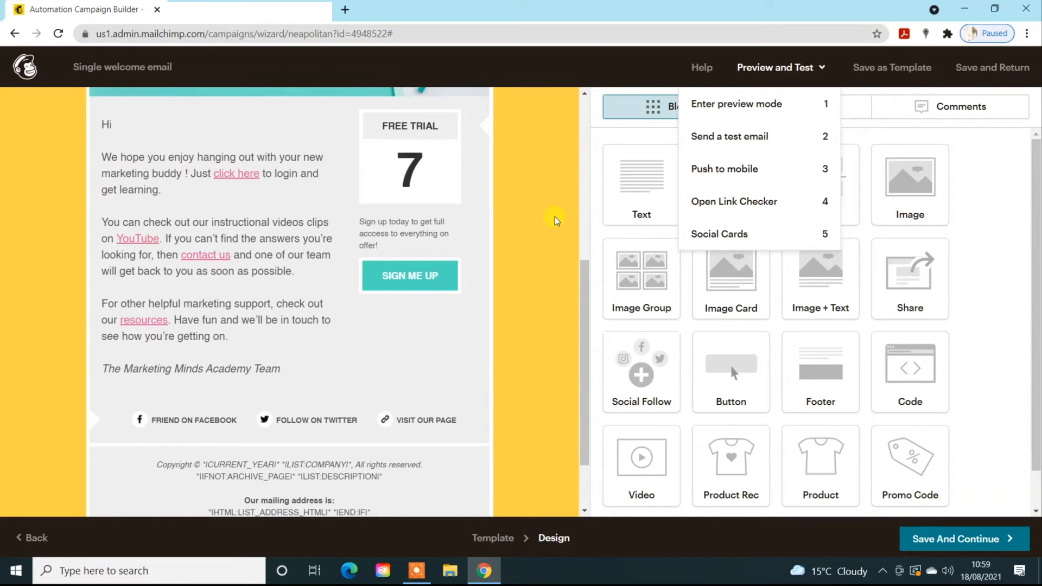
left_click(992, 539)
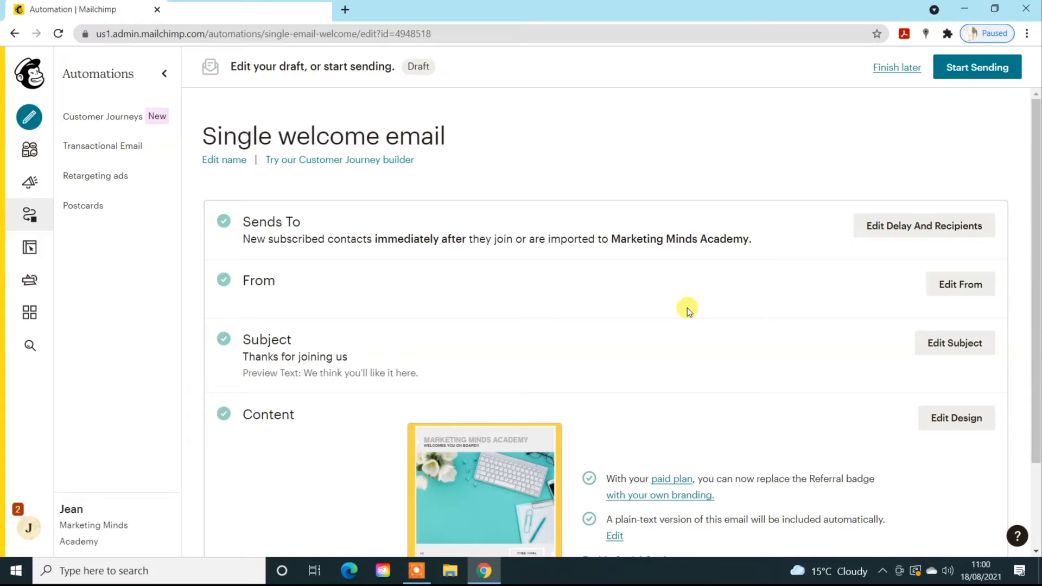
Step: Add a product recommendation block below the welcome email's body text, cancel the store connection, and save the design
scroll(687, 307, "down", 2)
left_click(939, 419)
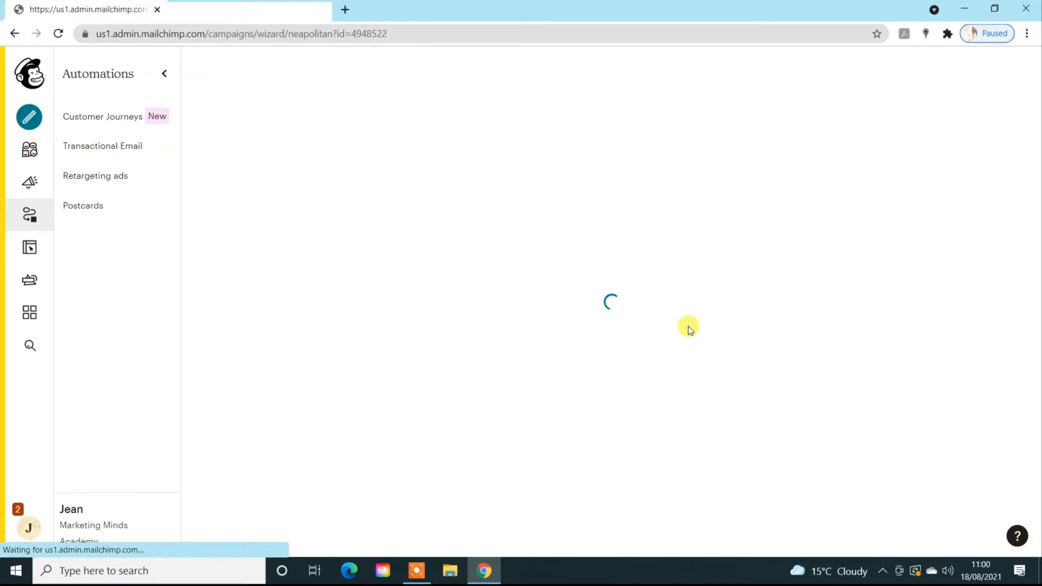
scroll(688, 327, "down", 1)
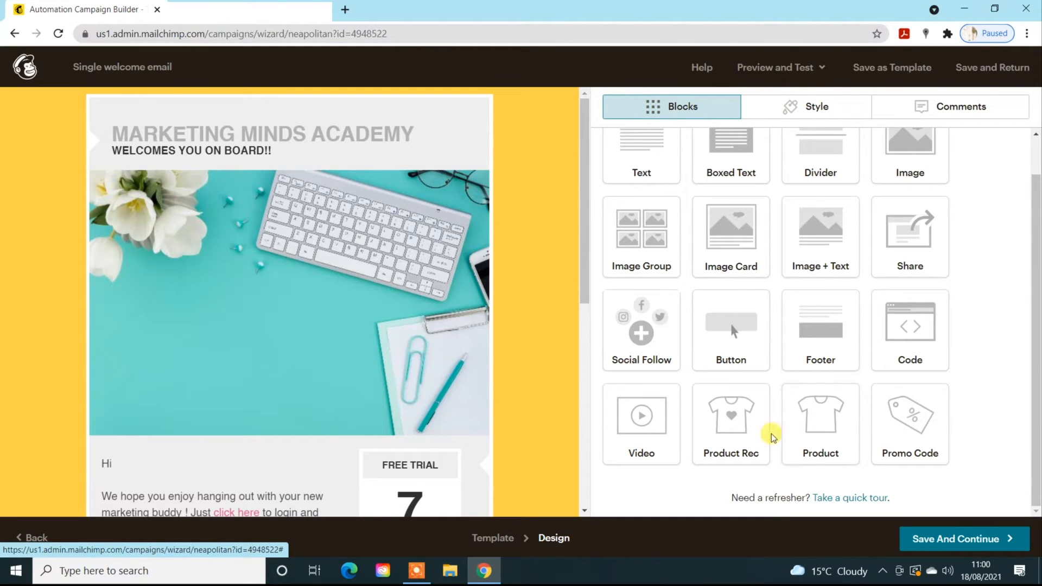
scroll(365, 395, "down", 8)
left_click_drag(727, 413, 353, 293)
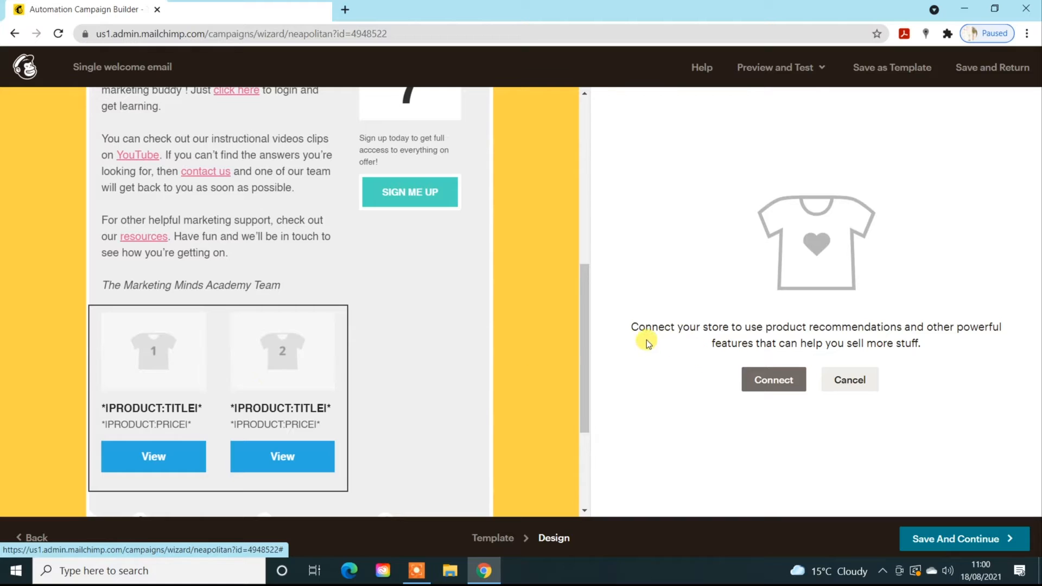
left_click_drag(638, 325, 952, 346)
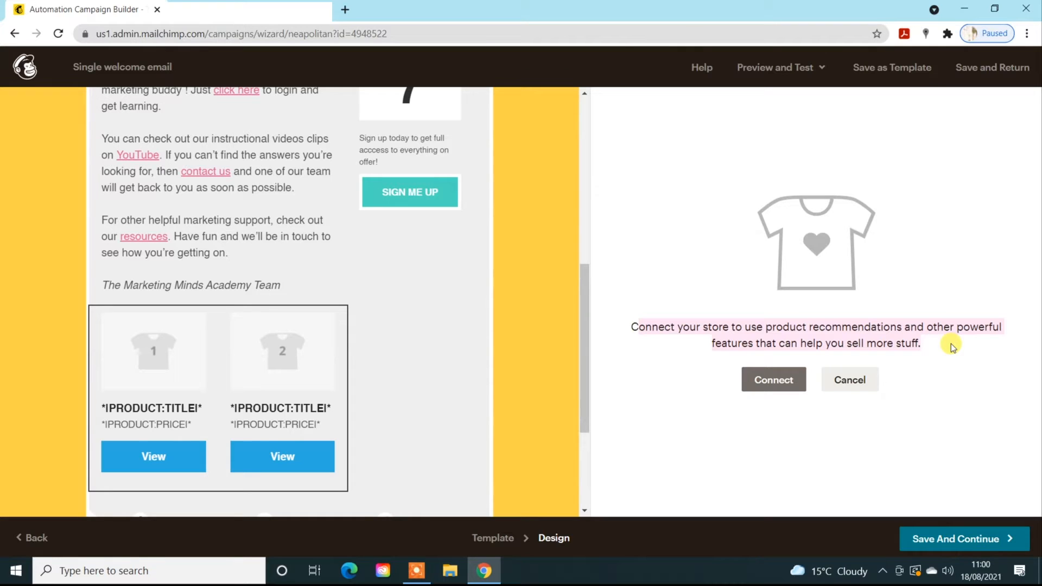
left_click(864, 383)
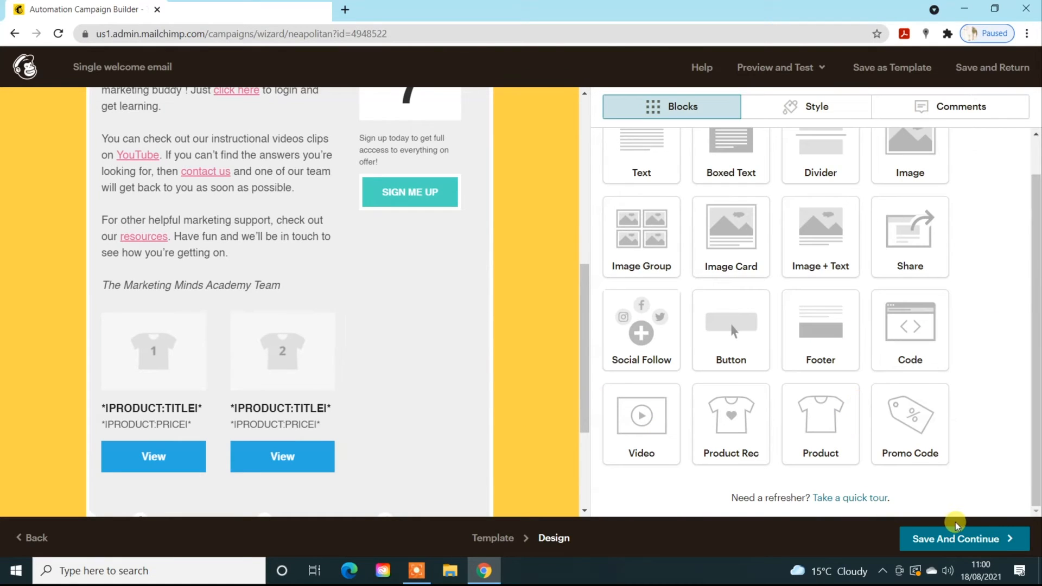
left_click(954, 538)
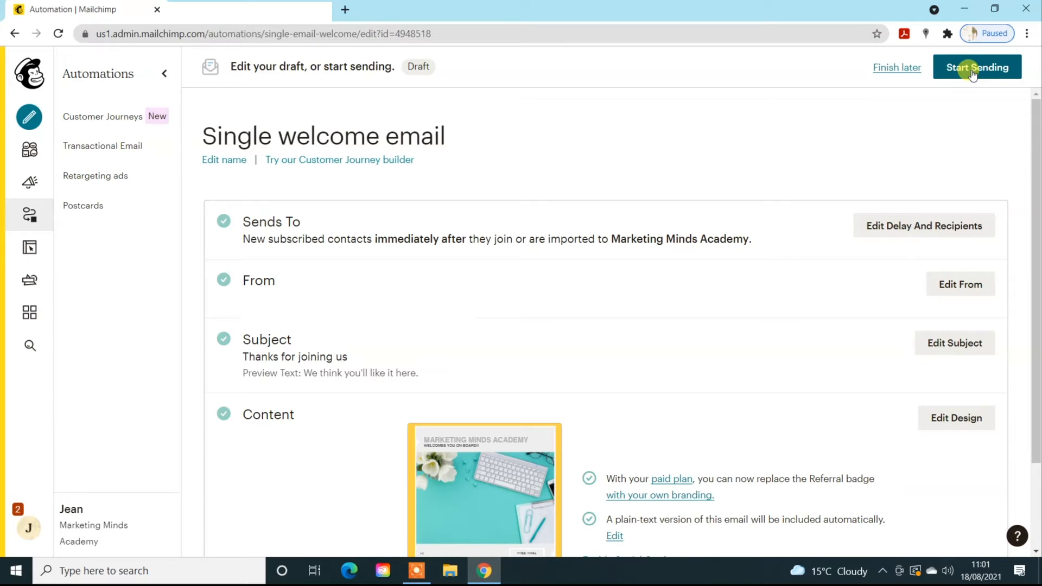
Step: Start a custom classic automation from the Customer Journeys list
left_click(30, 217)
left_click(223, 153)
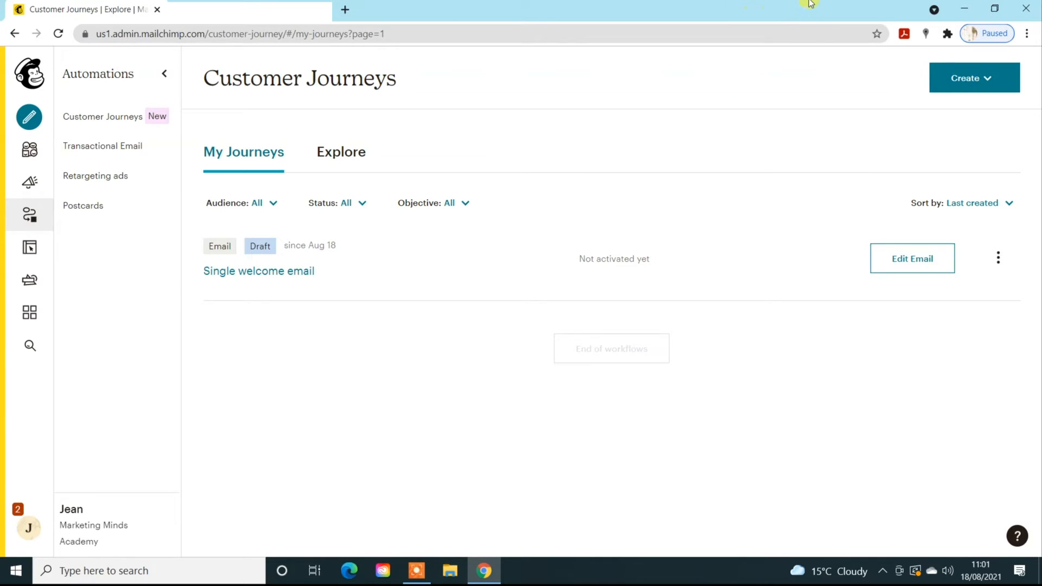
left_click(999, 80)
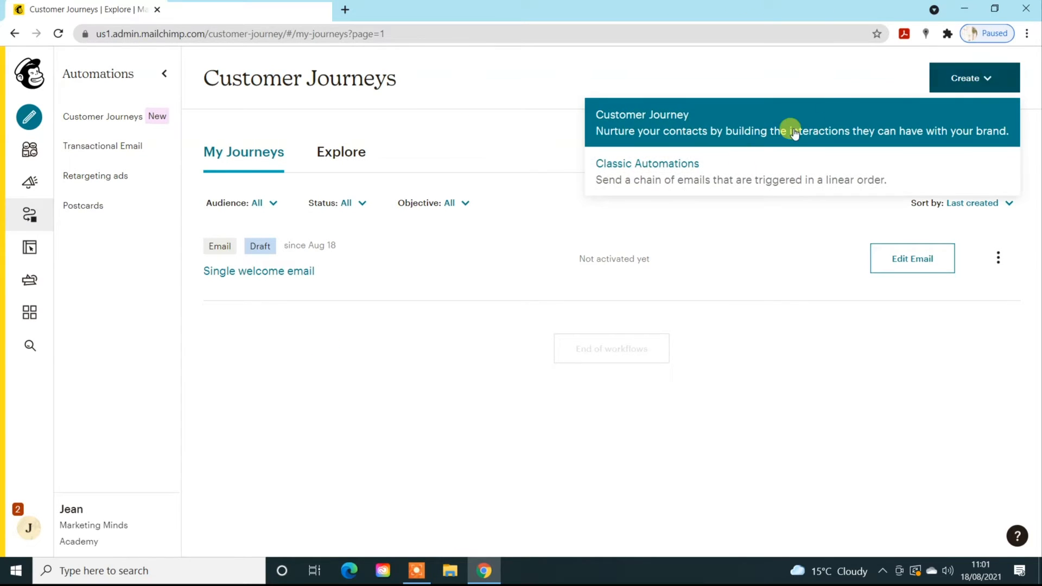
left_click(699, 170)
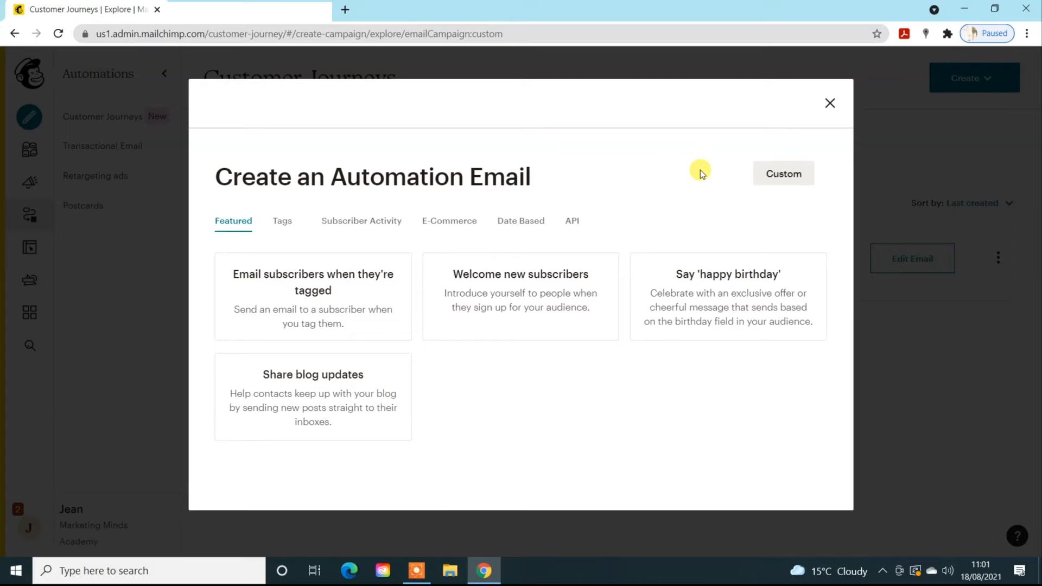
left_click(782, 175)
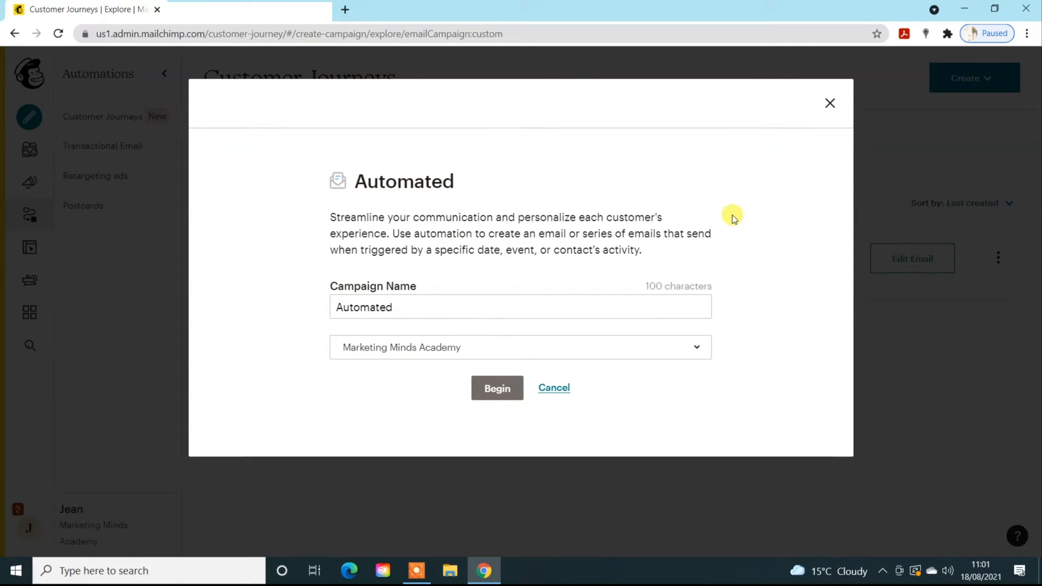
Step: Name the automation campaign "7 day trial sign up", choose the Marketing Minds Academy audience, and begin the workflow
left_click_drag(446, 313, 302, 304)
type("7")
left_click(347, 336)
left_click(384, 346)
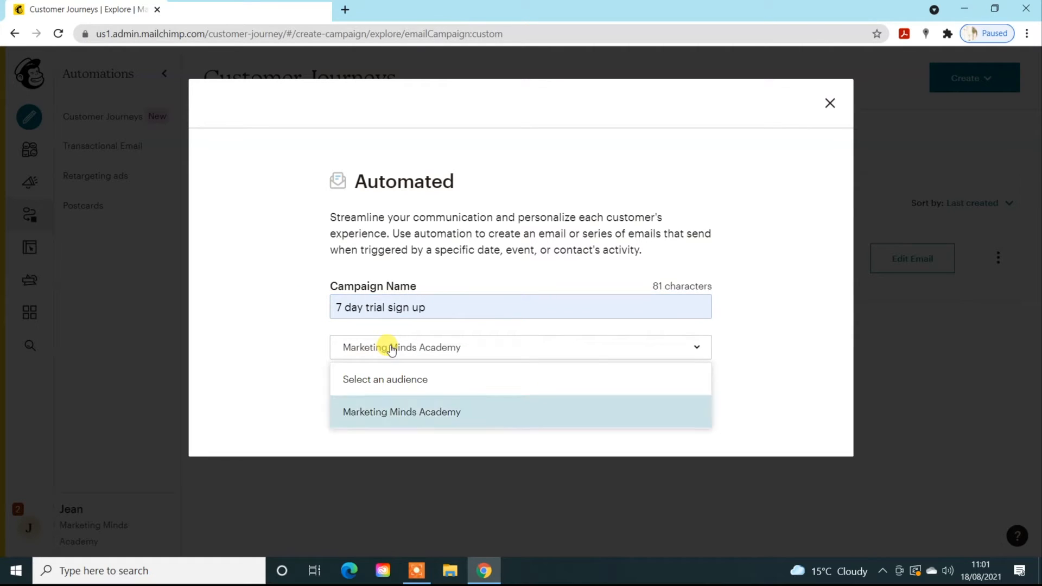
left_click(399, 412)
left_click(497, 389)
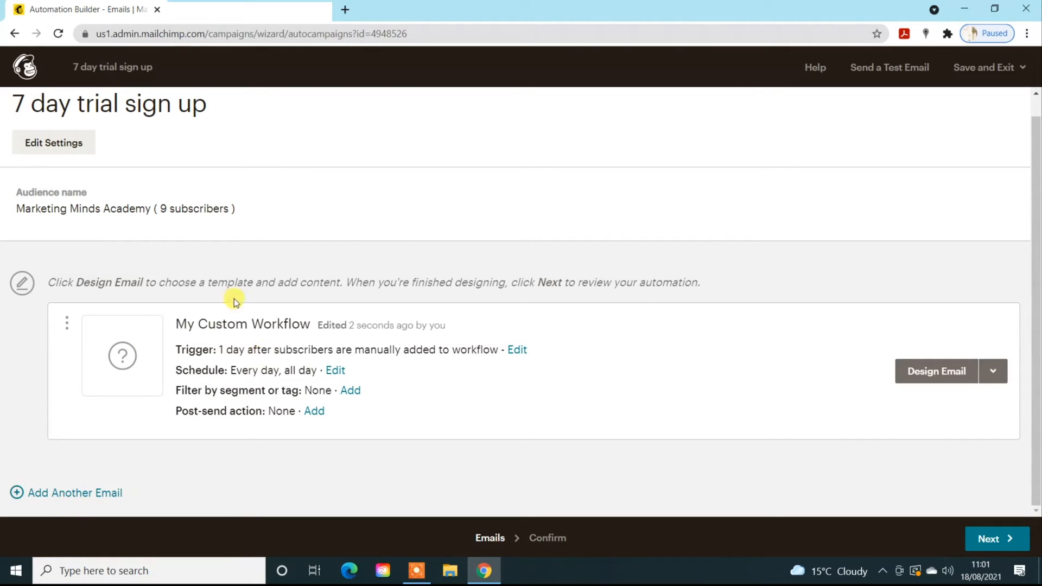
Step: Examine the workflow's sender, tracking and video options in its configuration settings, and leave them without updating
scroll(292, 433, "up", 1)
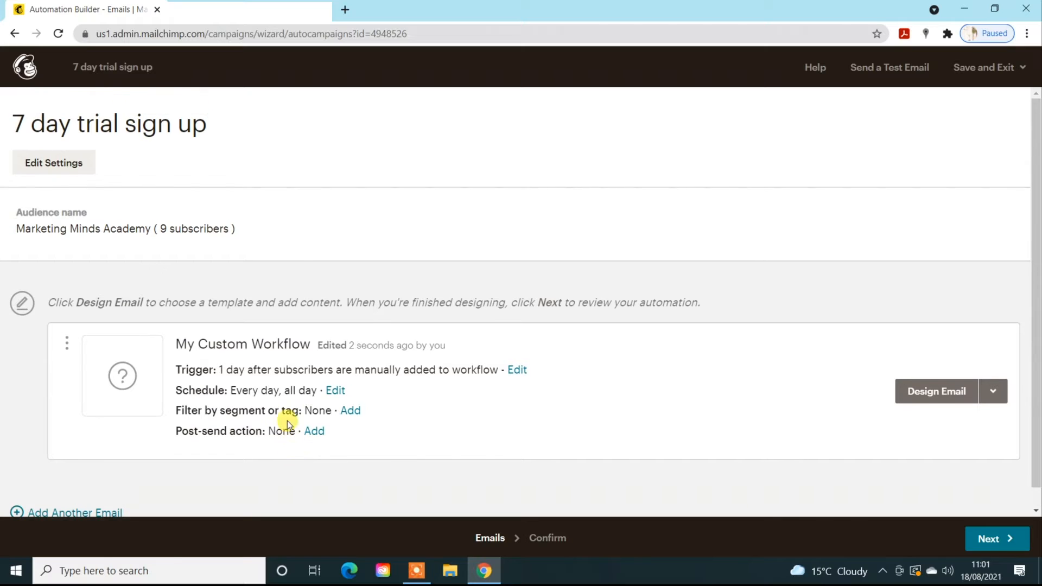
left_click(39, 171)
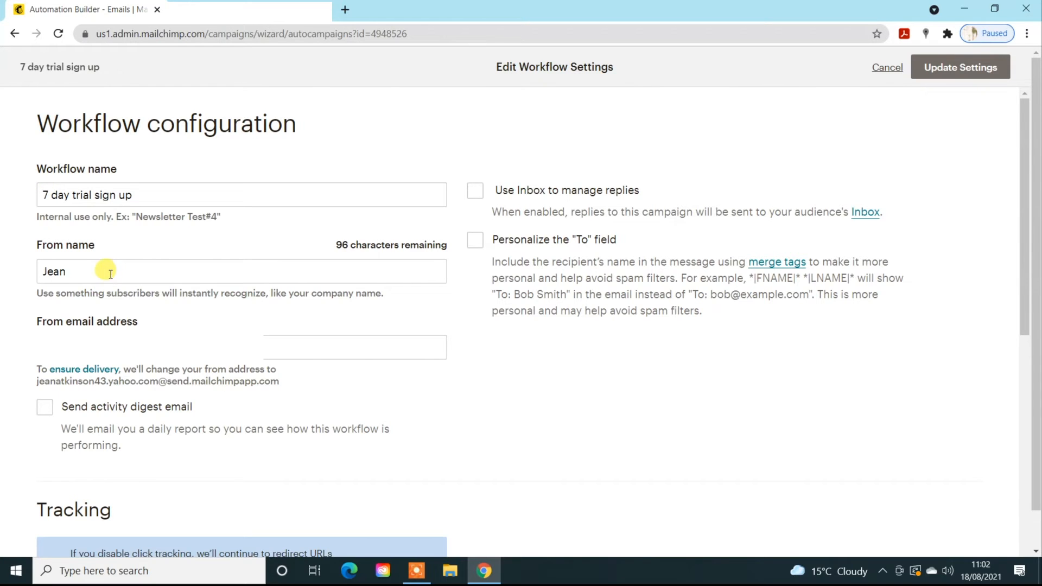
scroll(107, 428, "down", 3)
scroll(107, 428, "down", 4)
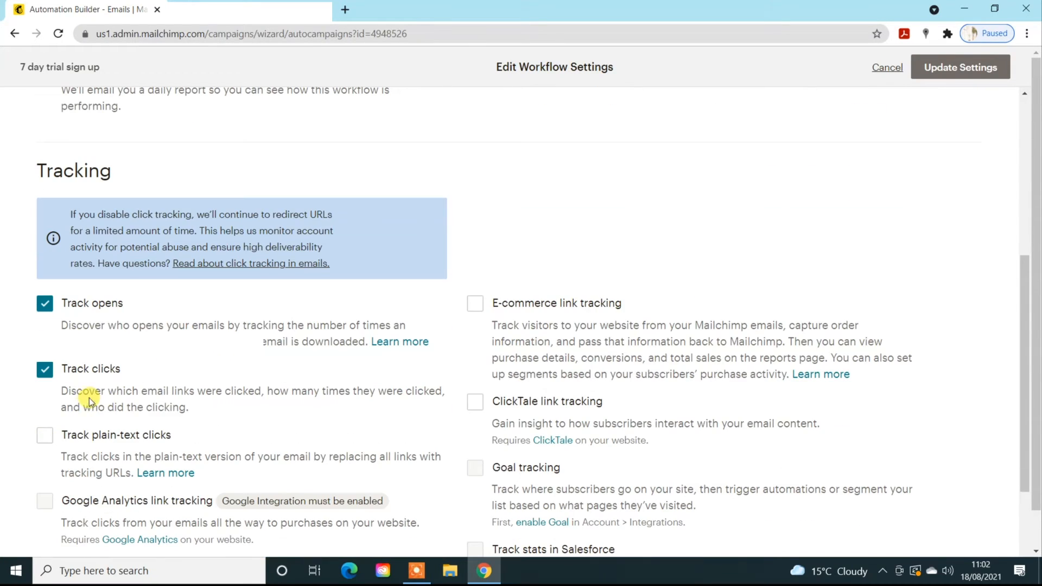
scroll(568, 402, "down", 4)
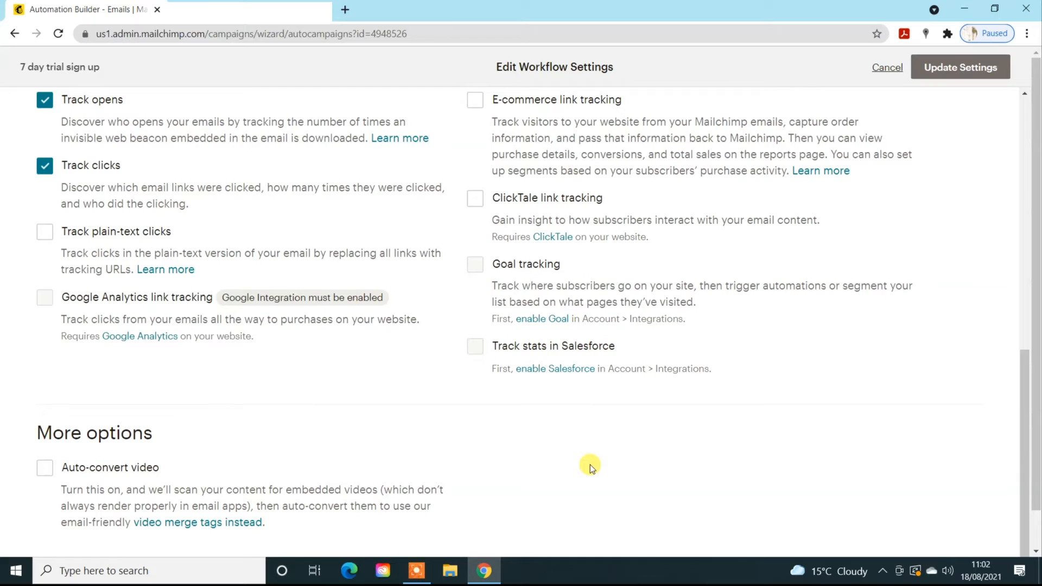
scroll(591, 464, "up", 9)
scroll(281, 458, "down", 1)
scroll(281, 458, "down", 1)
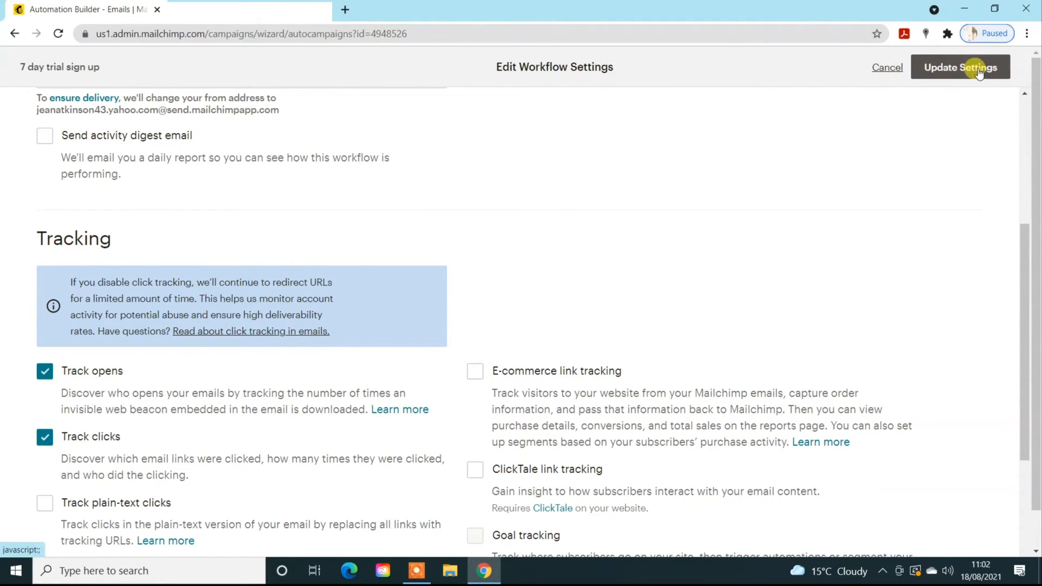
left_click(887, 70)
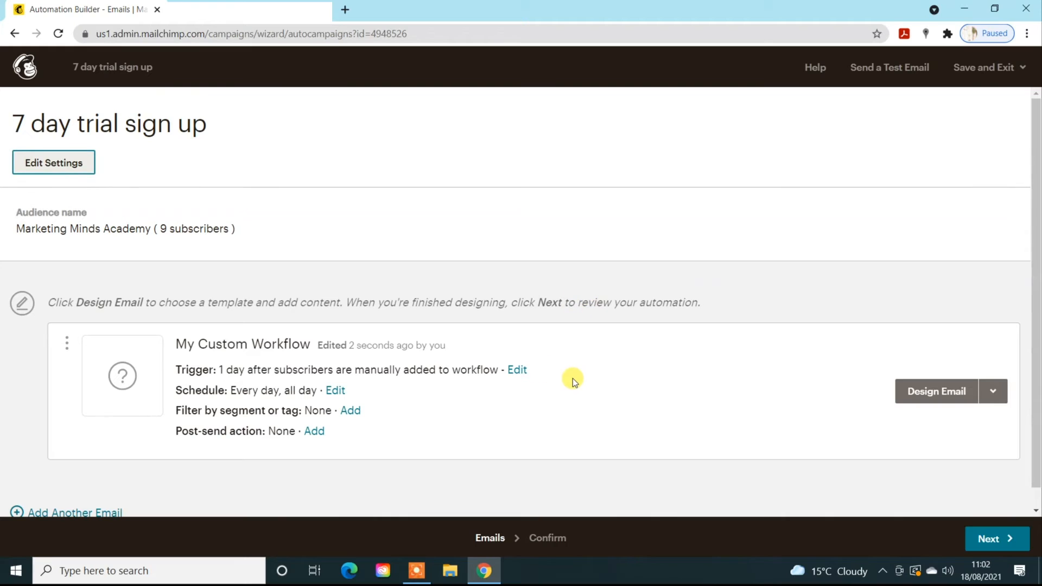
Step: Change the custom workflow email's trigger to the audience management trigger Signup
scroll(130, 373, "down", 1)
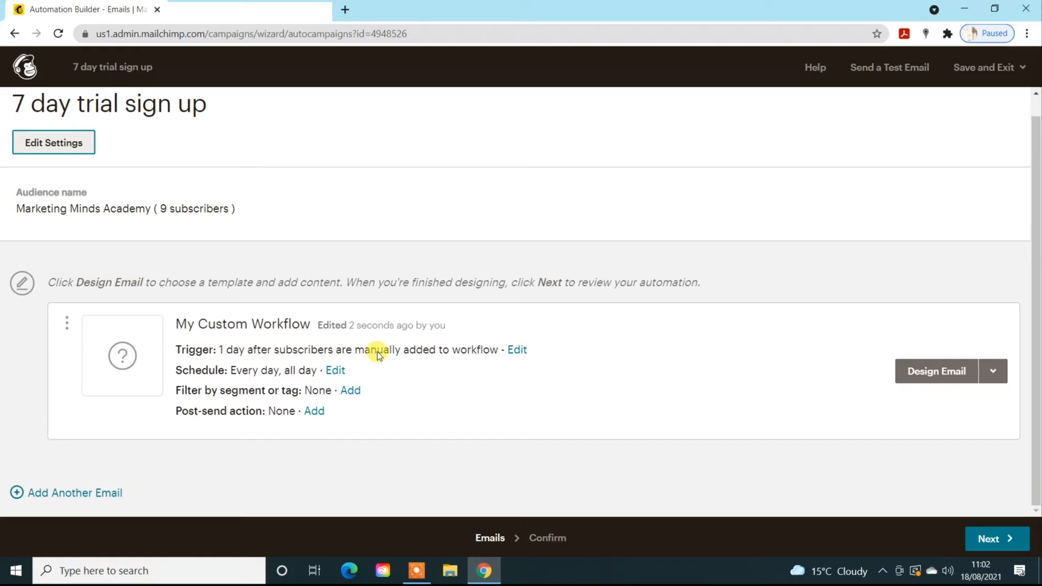
left_click(513, 352)
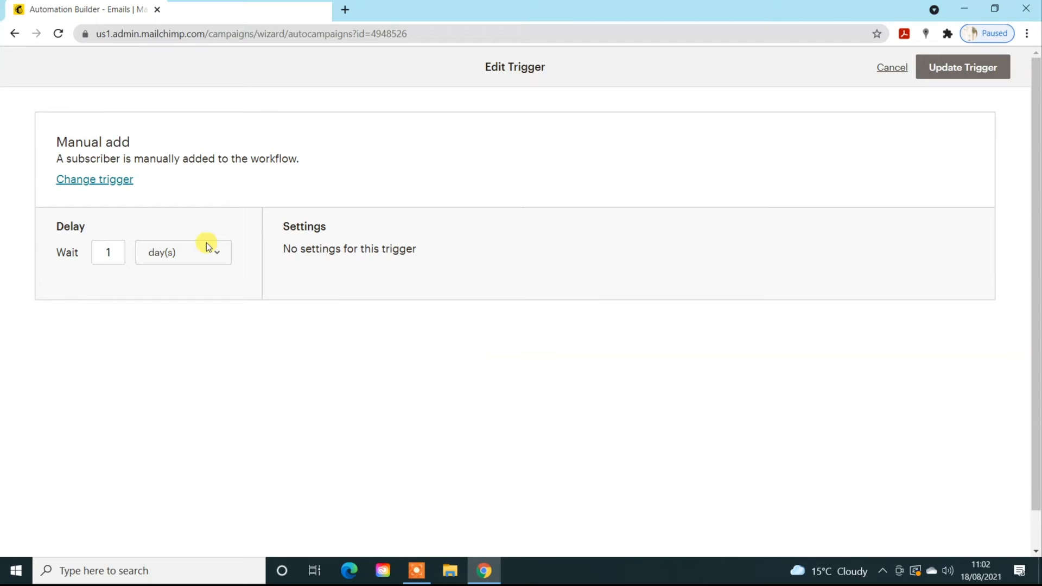
left_click(124, 181)
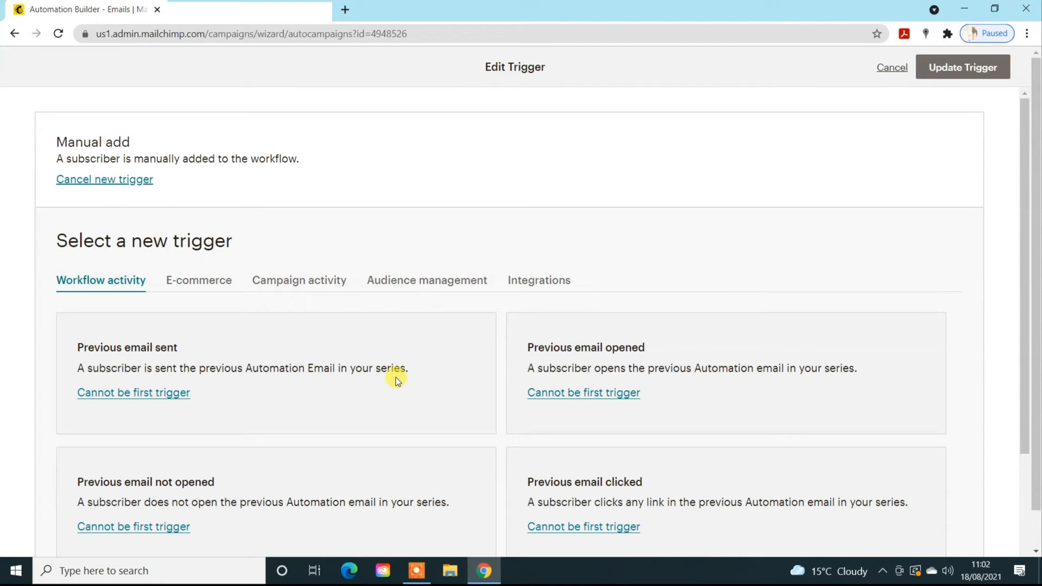
left_click(419, 280)
scroll(469, 397, "down", 1)
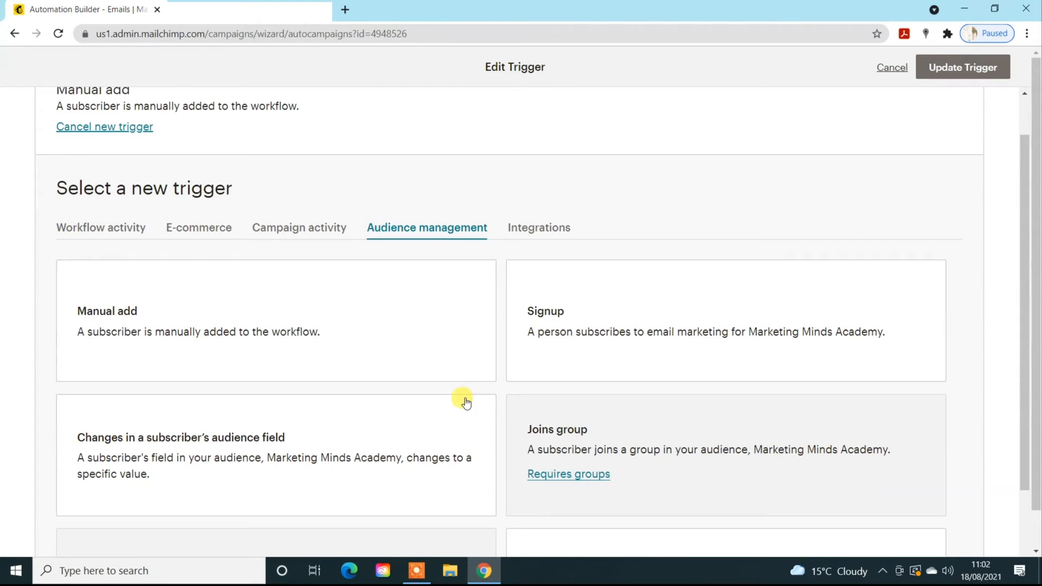
scroll(470, 397, "down", 3)
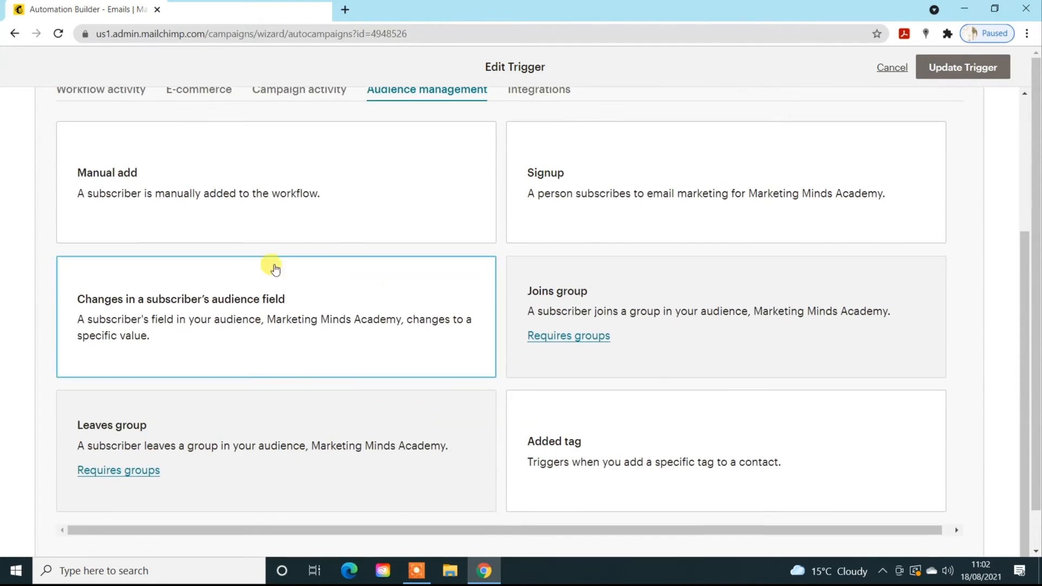
left_click(580, 204)
Step: Enable triggering when subscribers are imported, set the signup delay to immediately, and update the trigger
left_click(291, 248)
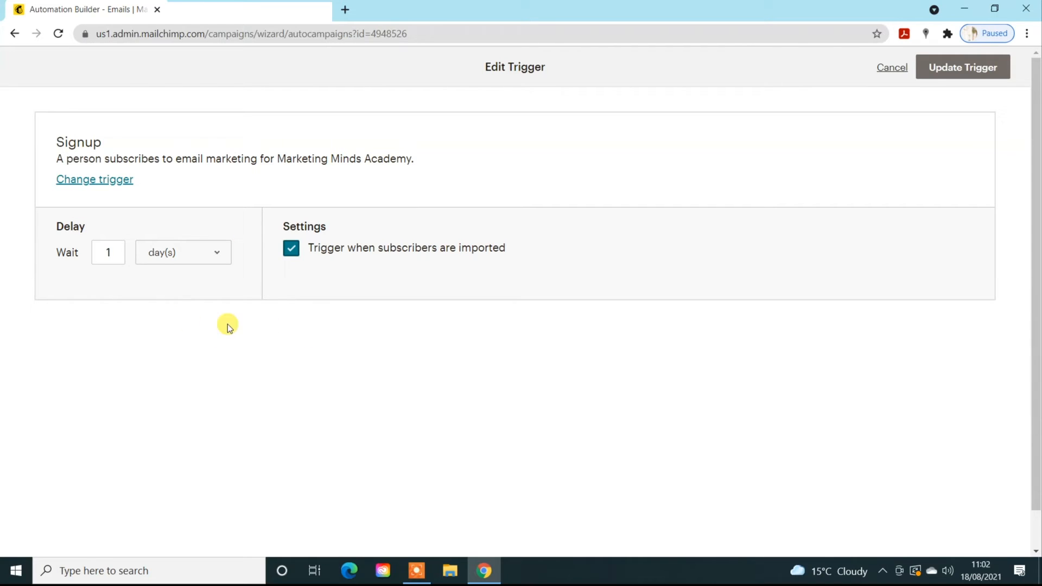
left_click(173, 255)
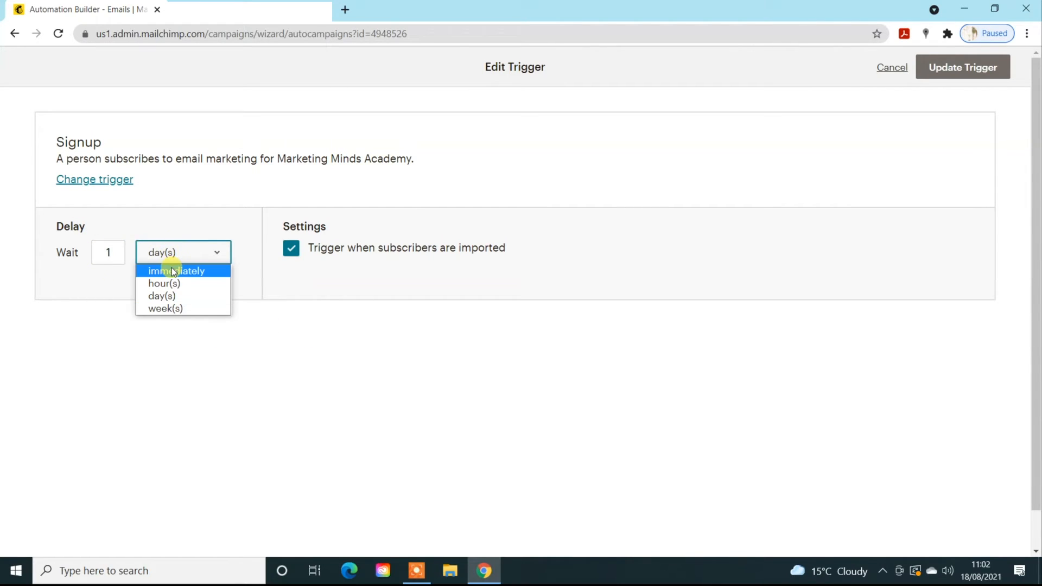
left_click(172, 268)
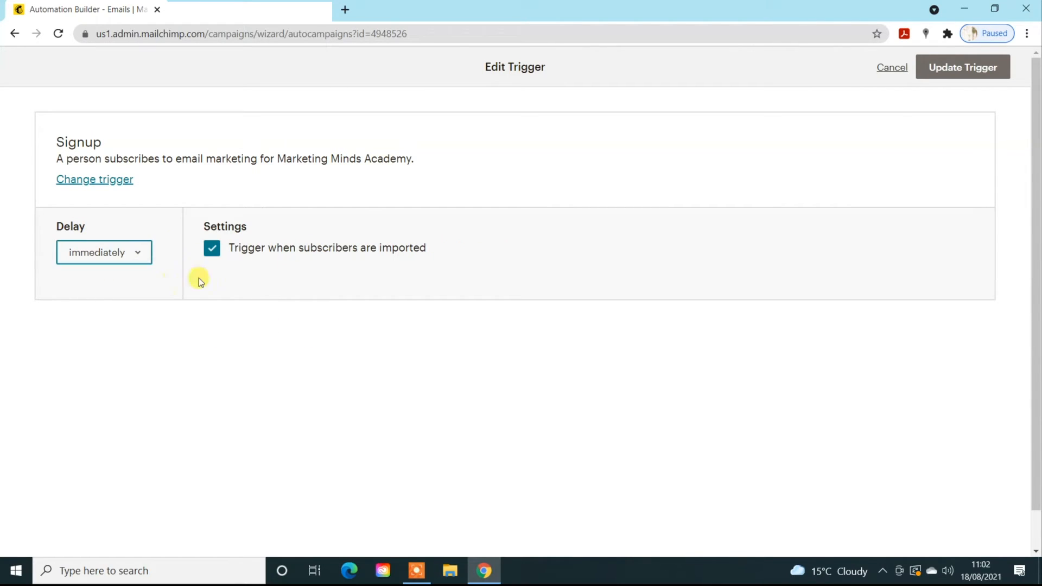
left_click(971, 74)
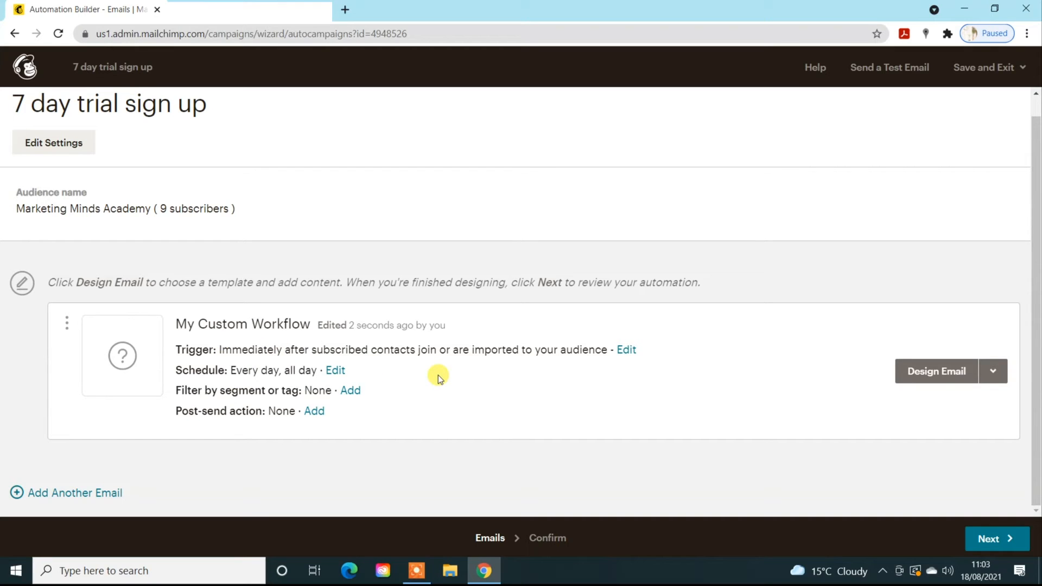
Step: Begin designing the workflow email, naming it "Email 1" with the subject "Welcome on board" and the preview text "fdfdsfd"
left_click(932, 373)
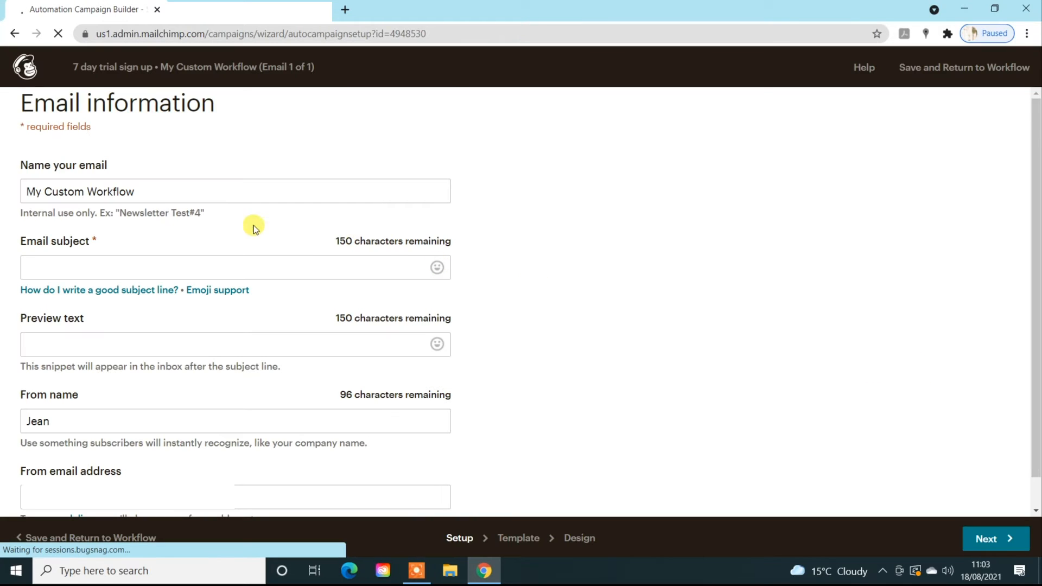
left_click_drag(197, 190, 19, 188)
type("Email 1")
left_click(135, 265)
type("Welcome on ")
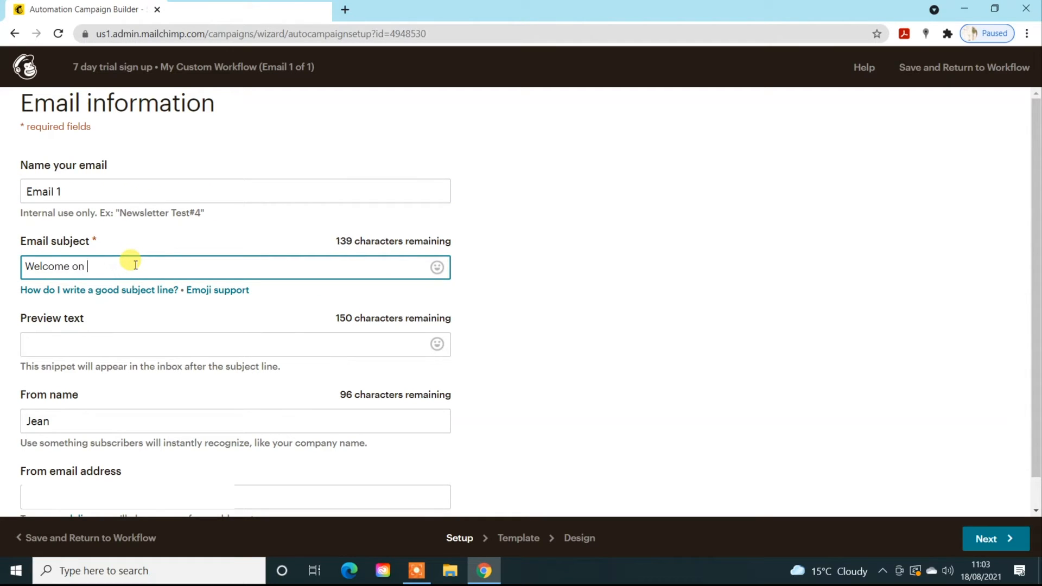
type("board")
left_click(124, 338)
type("fdfdsfd")
Step: Set the from name to the suggested sender name with the Marketing Minds Academy, and continue to template selection
scroll(125, 350, "down", 1)
left_click(101, 386)
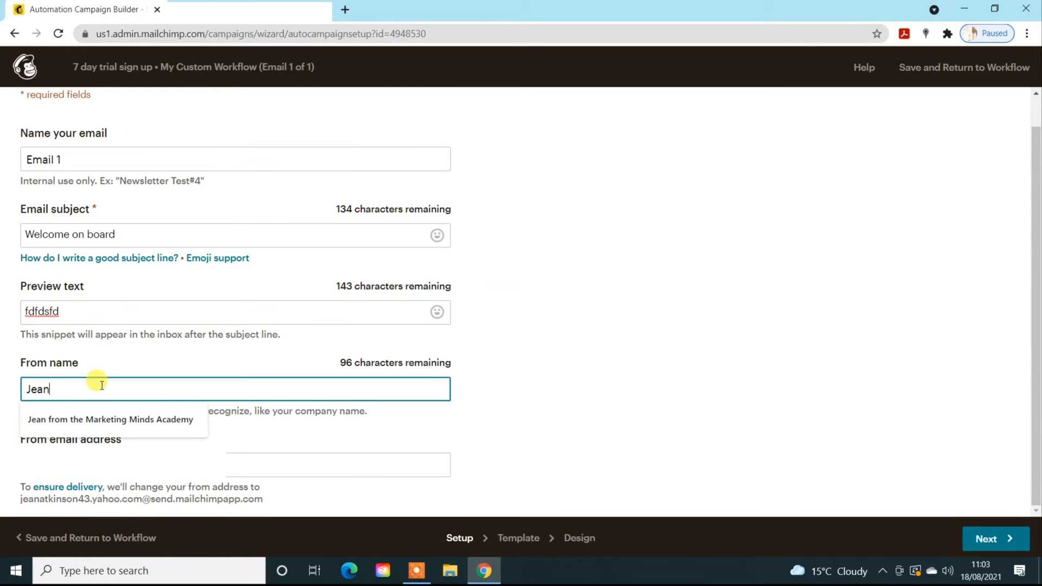
left_click(103, 421)
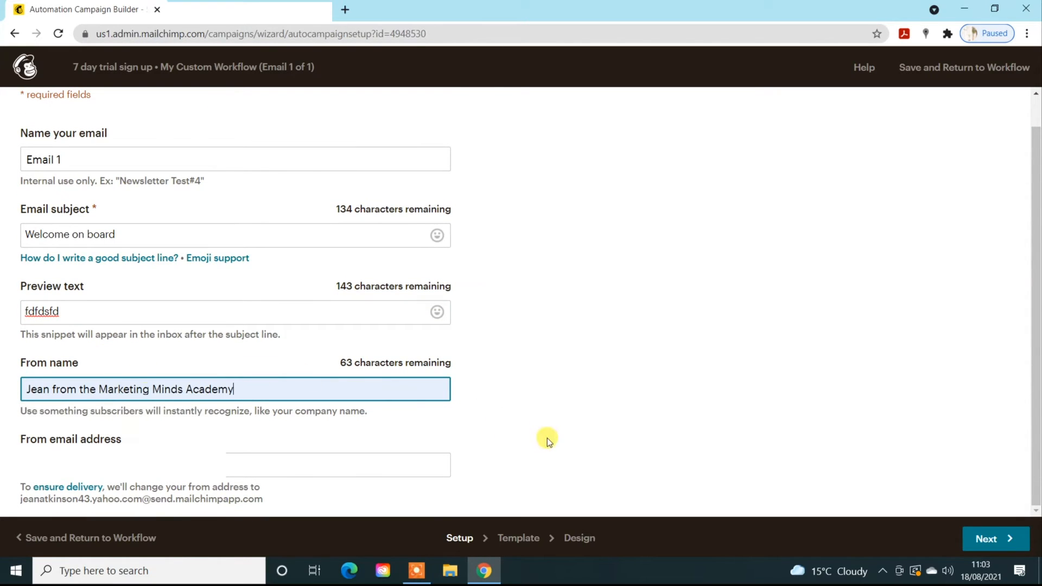
left_click(988, 539)
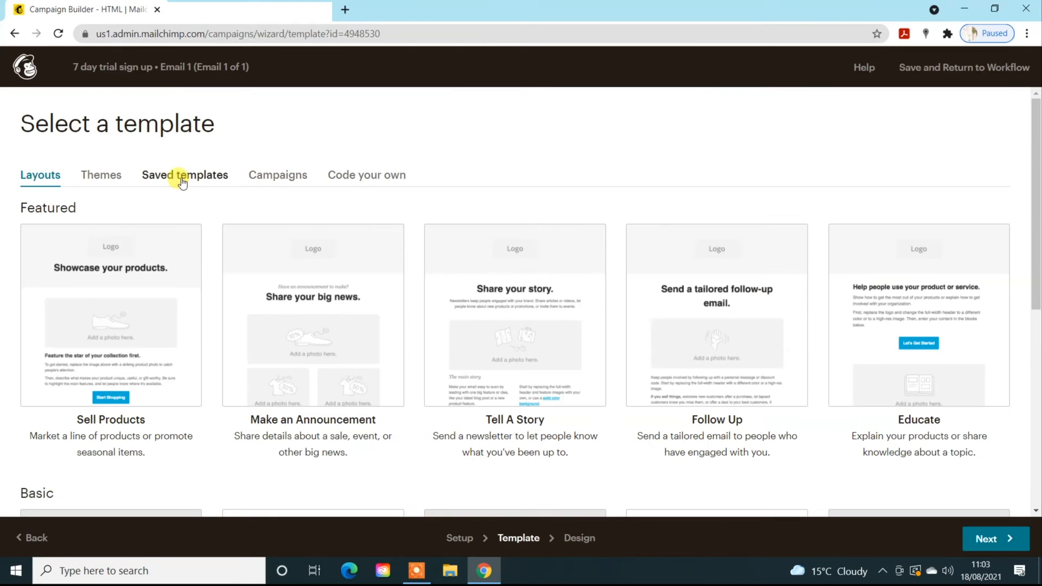
Step: Apply the saved 7 Day Sign Up Template to Email 1 and review its layout down to the footer
left_click(182, 178)
left_click(74, 325)
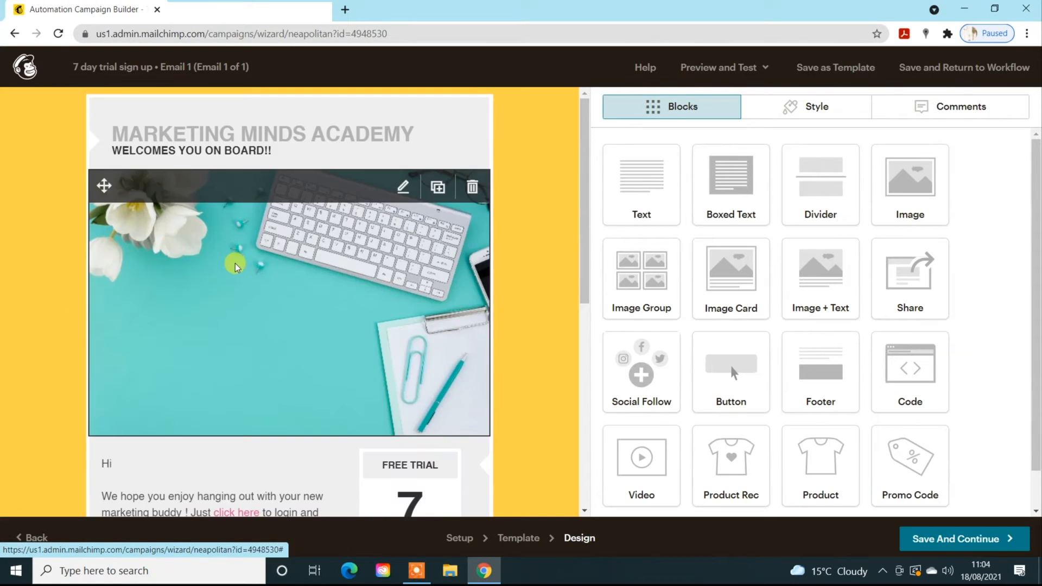
scroll(242, 136, "down", 5)
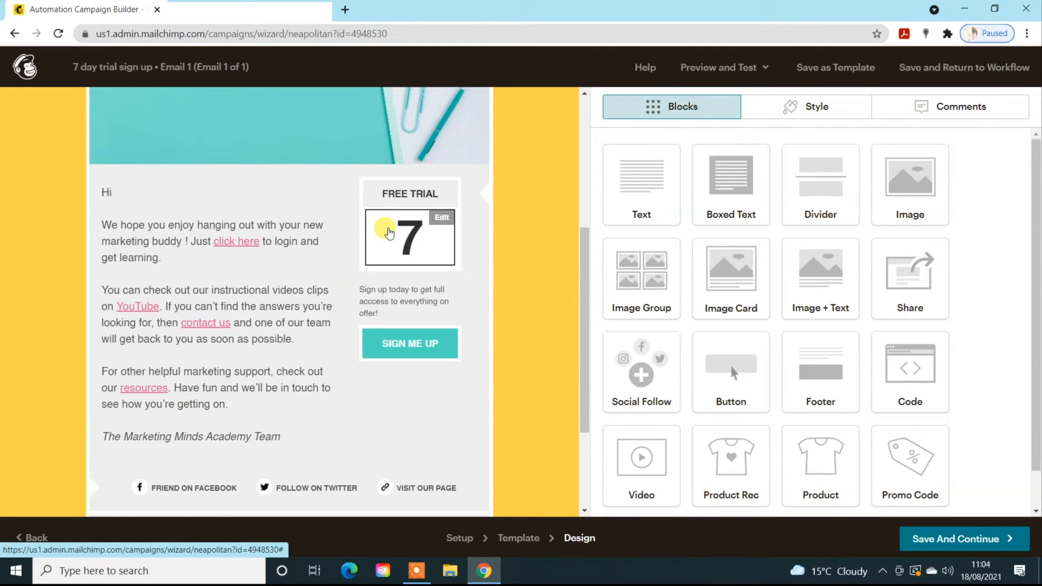
scroll(389, 232, "down", 3)
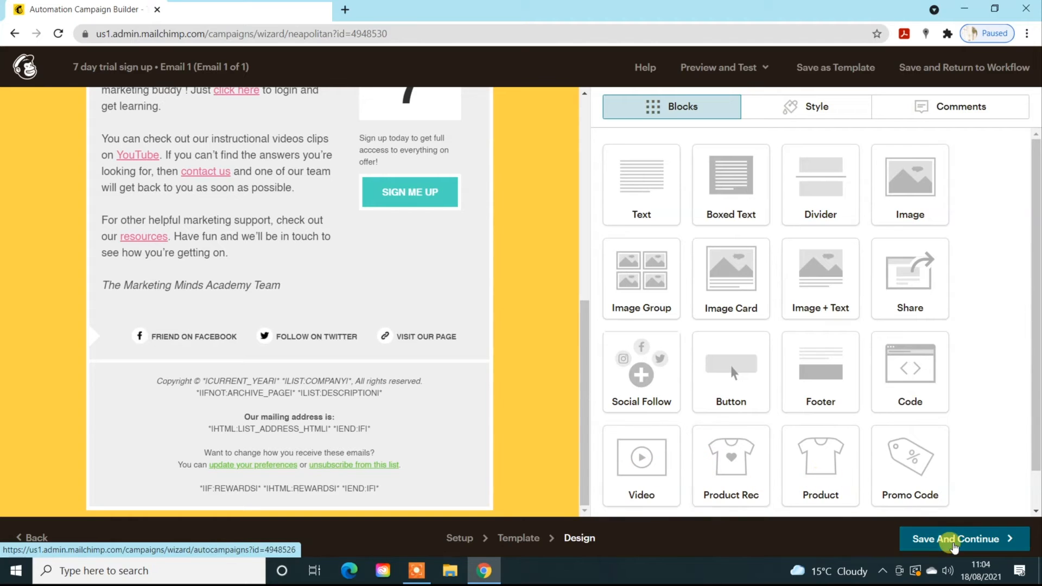
Step: Save the Email 1 design and add a second email to the workflow
left_click(953, 540)
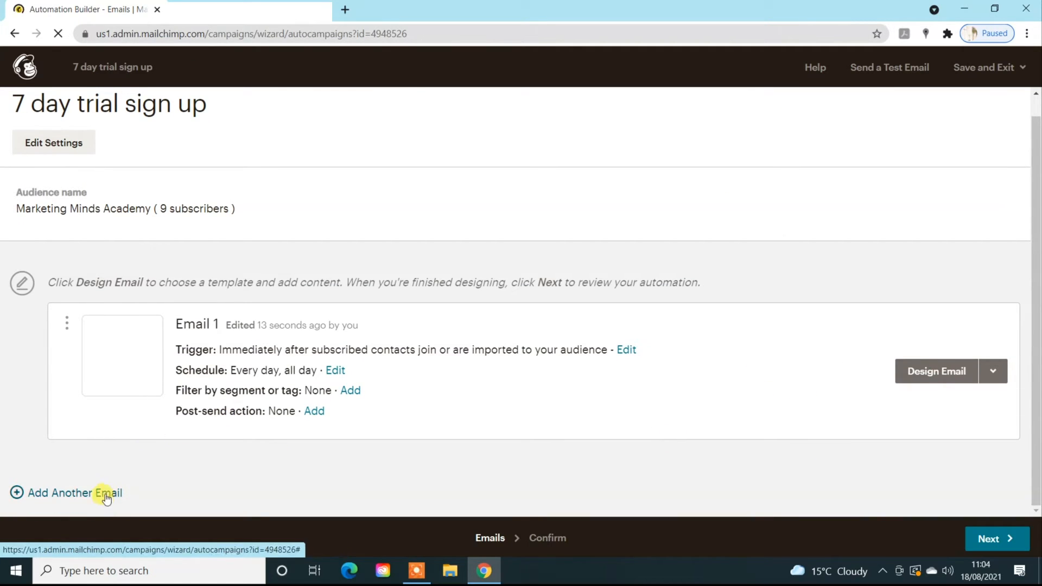
left_click(106, 498)
scroll(285, 428, "down", 3)
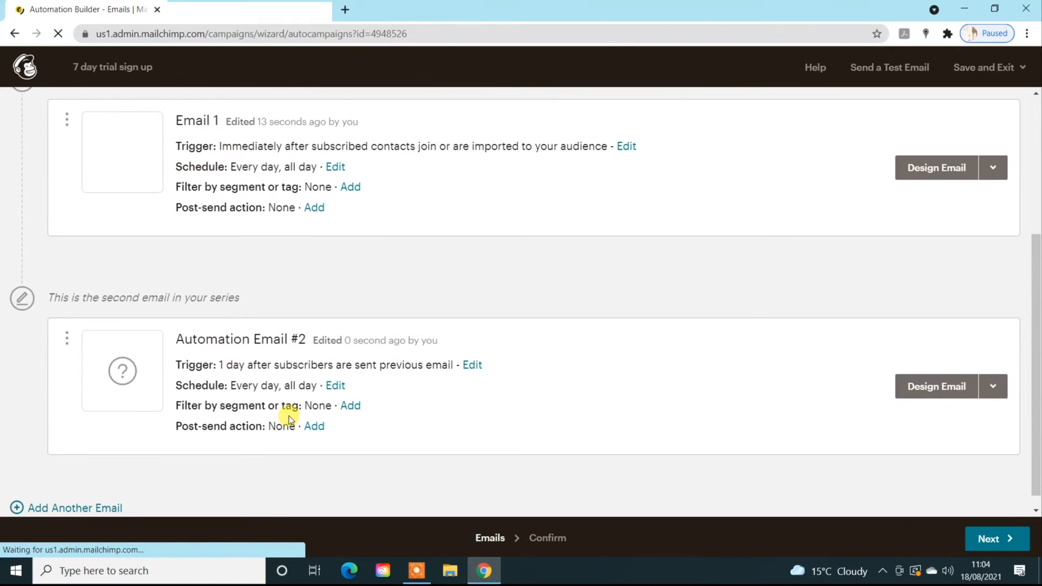
Step: Set the second email's trigger delay to 4 days after the previous email and update the trigger
left_click(472, 364)
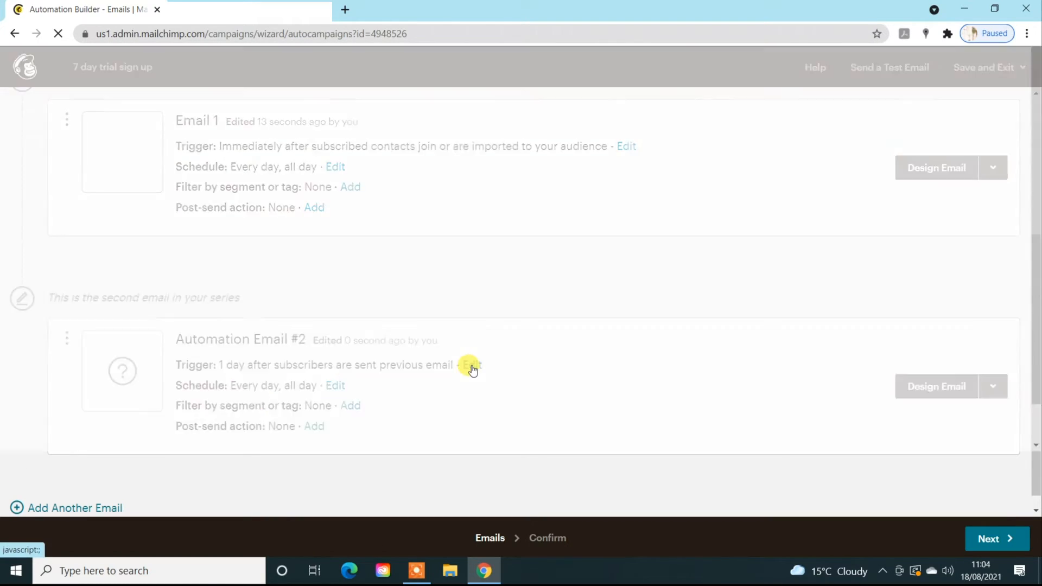
left_click(114, 250)
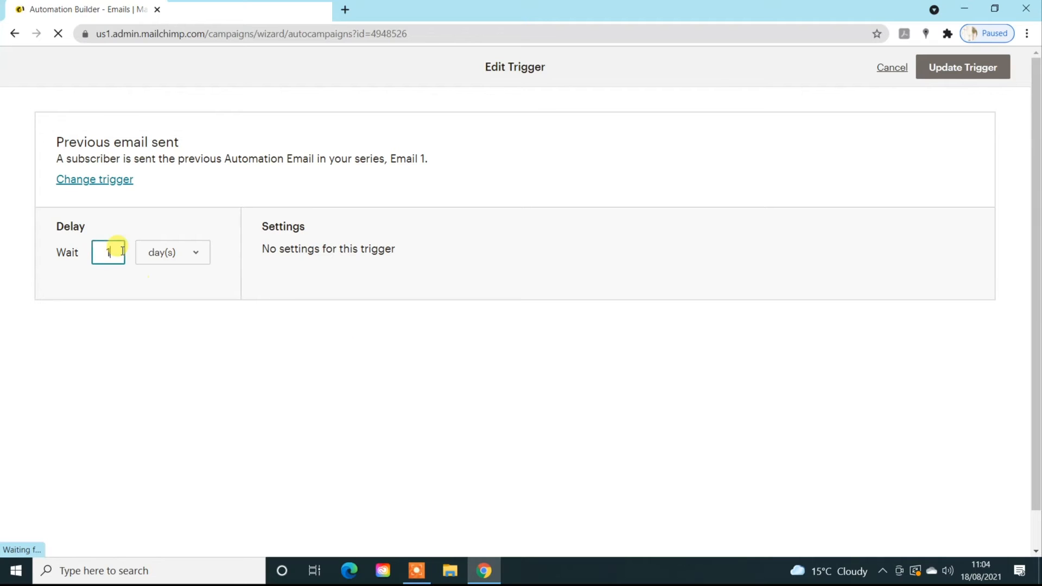
left_click(934, 65)
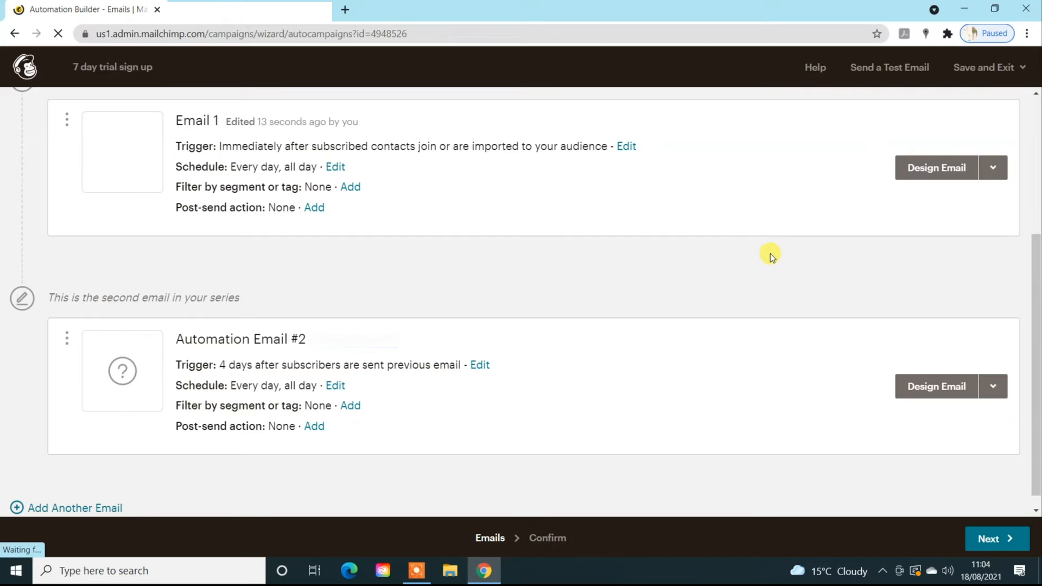
Step: Begin designing the second email, naming it "Email 2" with the subject "How are you getting on?" and the preview text "blah"
left_click(913, 383)
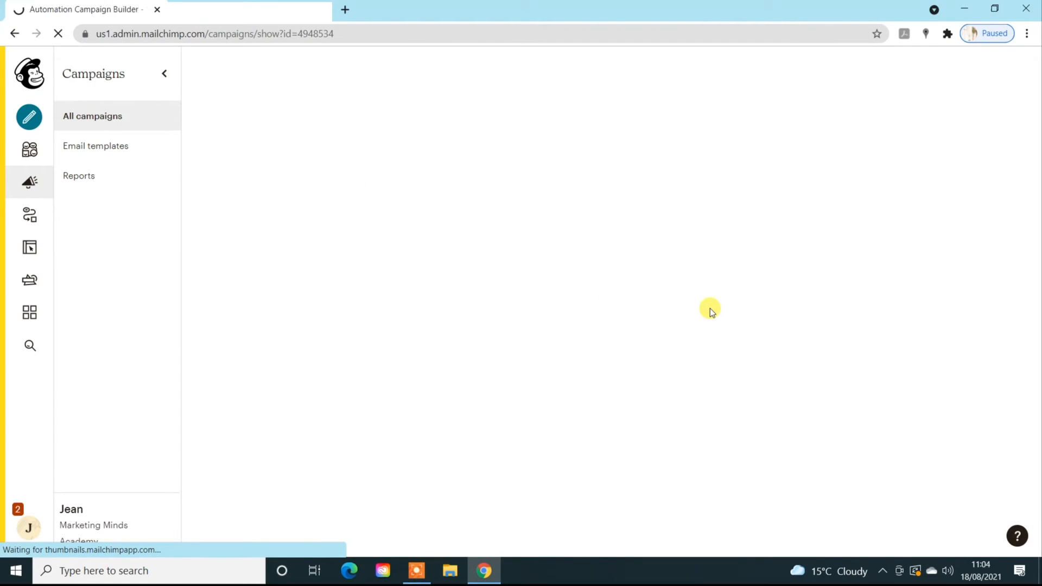
left_click(172, 189)
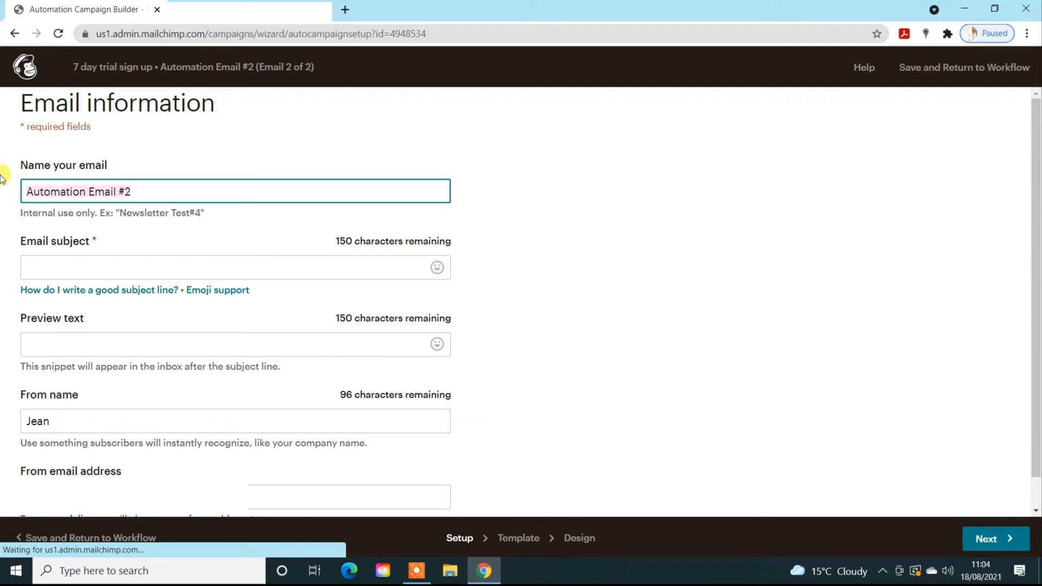
key("ctrl+a")
type("Email 2")
key("Tab")
type("How are")
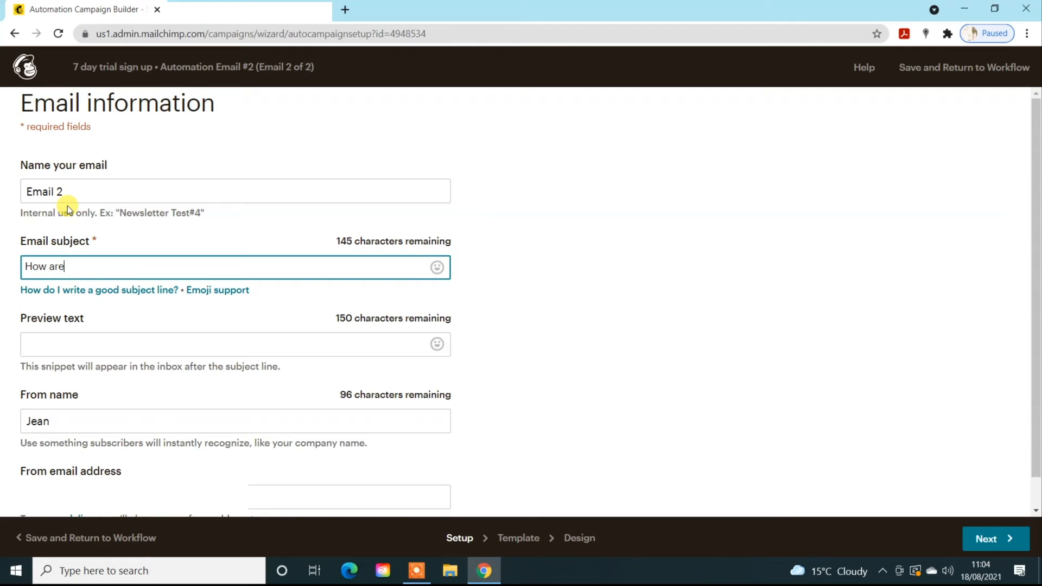
type(" you getting on?")
key("Tab")
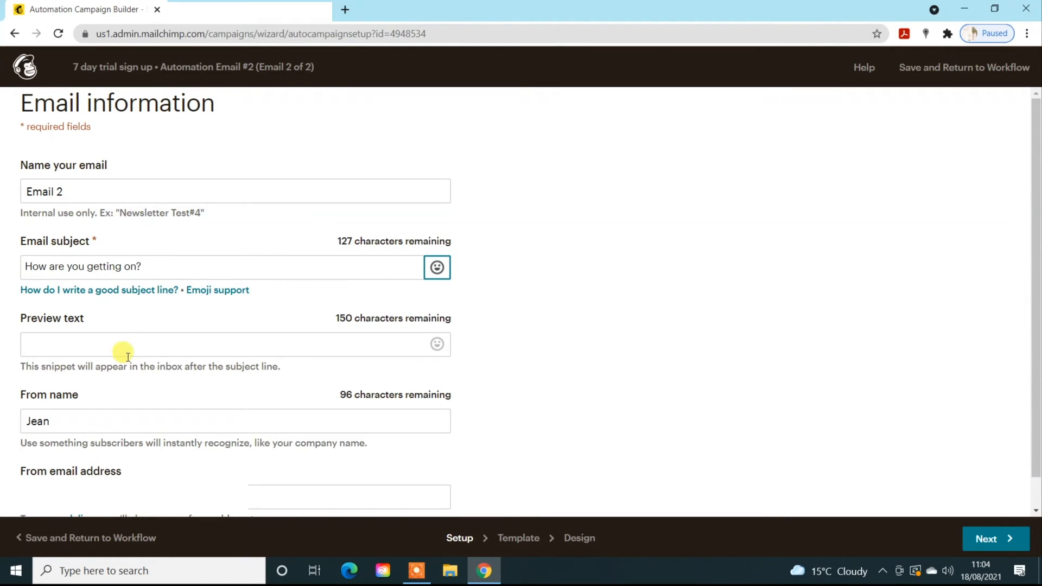
left_click(129, 336)
type("blah")
Step: Set Email 2's from name to the suggested sender name and continue to template selection
scroll(119, 359, "down", 1)
left_click(112, 390)
left_click(108, 419)
left_click(990, 542)
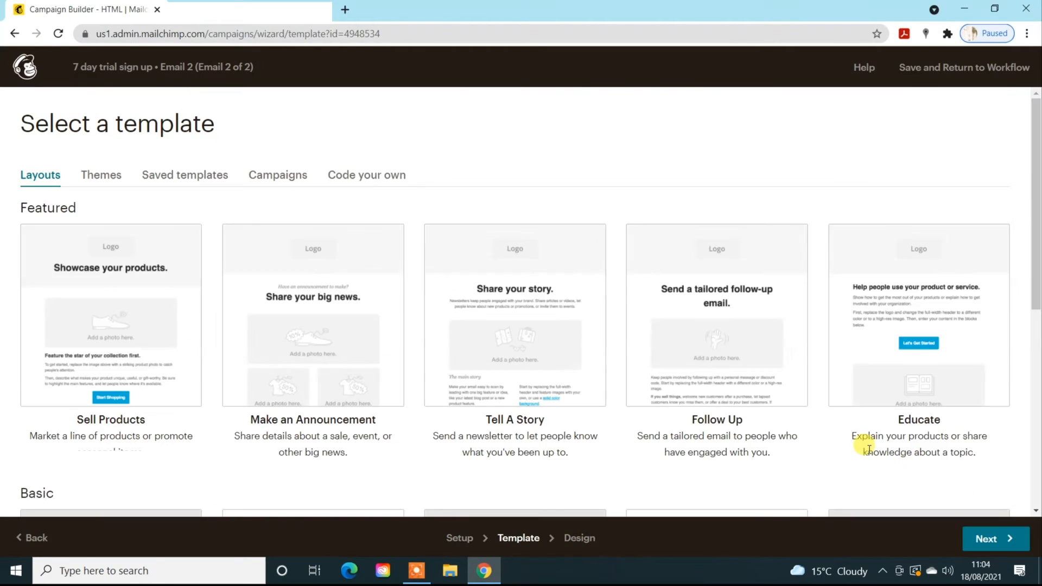
Step: Apply the saved 7 Day Sign Up Template to Email 2 and change its free trial number to 3
left_click(210, 174)
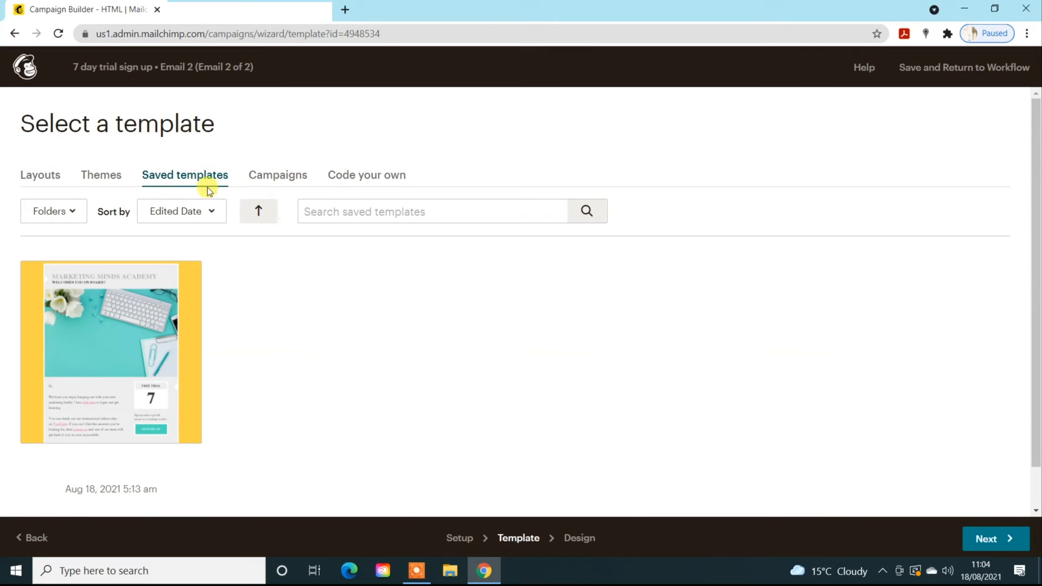
left_click(164, 280)
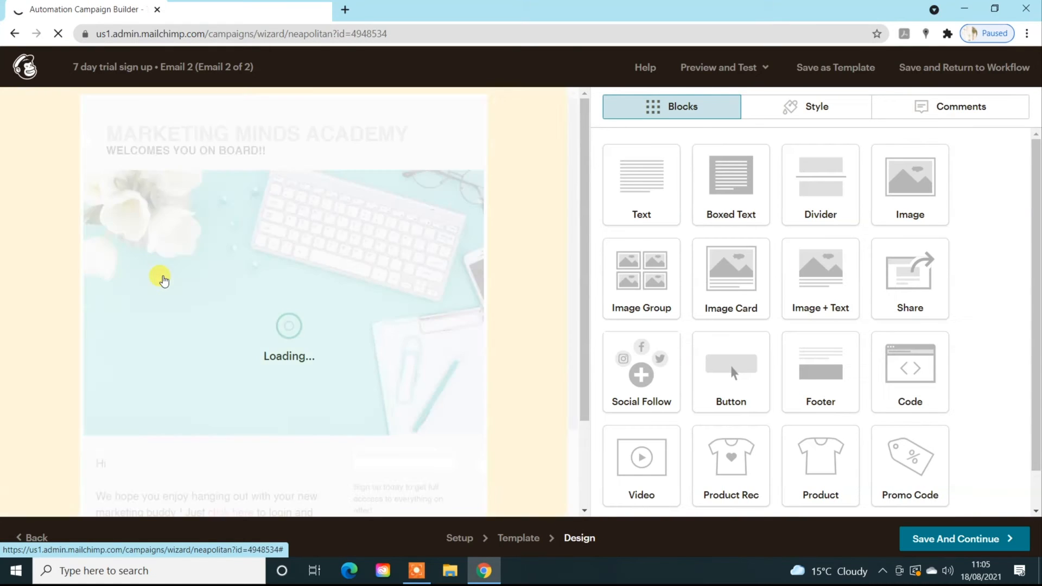
scroll(414, 481, "down", 3)
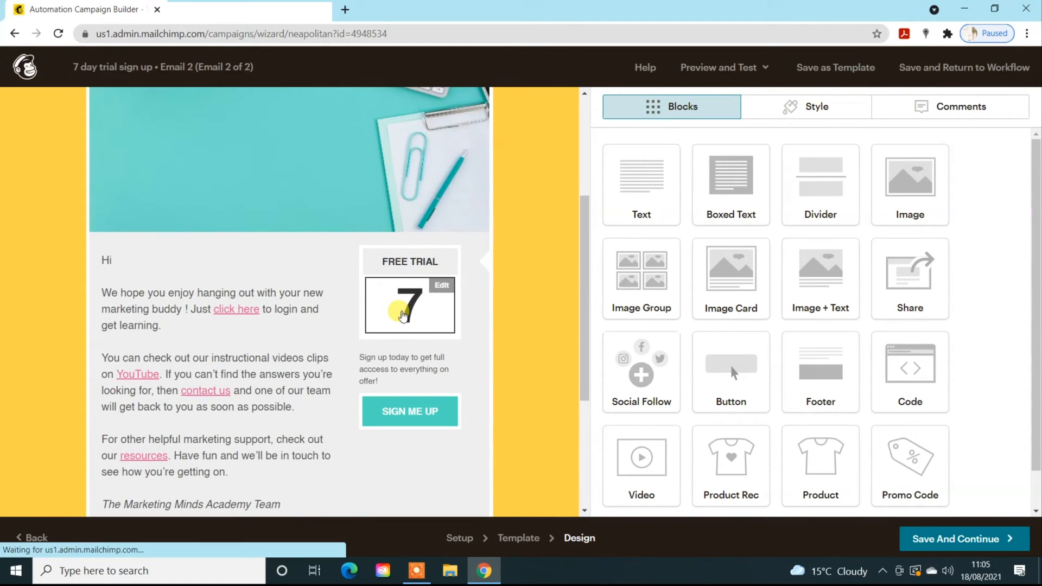
left_click(402, 315)
left_click_drag(639, 210, 599, 209)
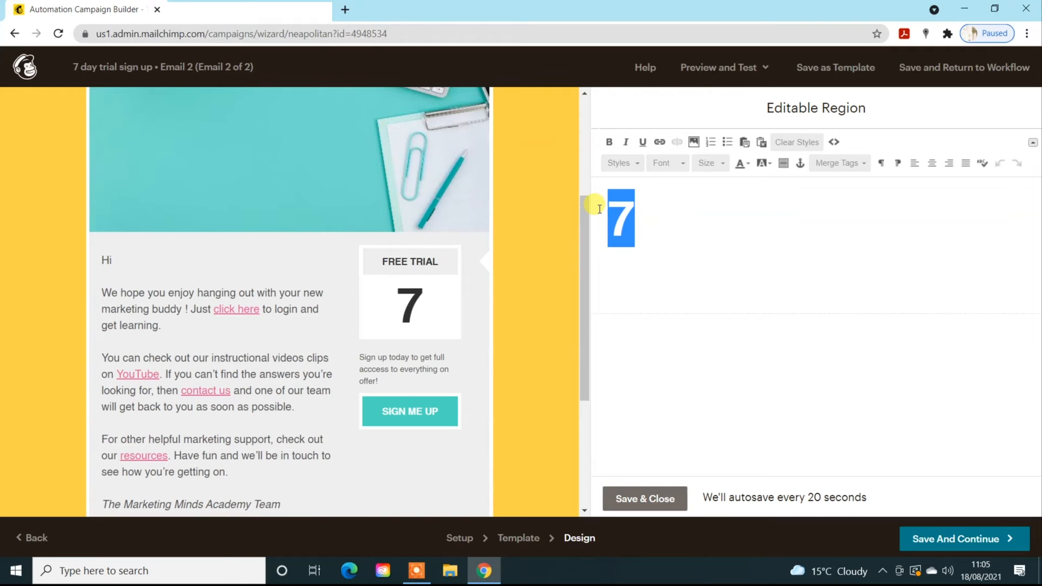
type("3")
left_click(658, 500)
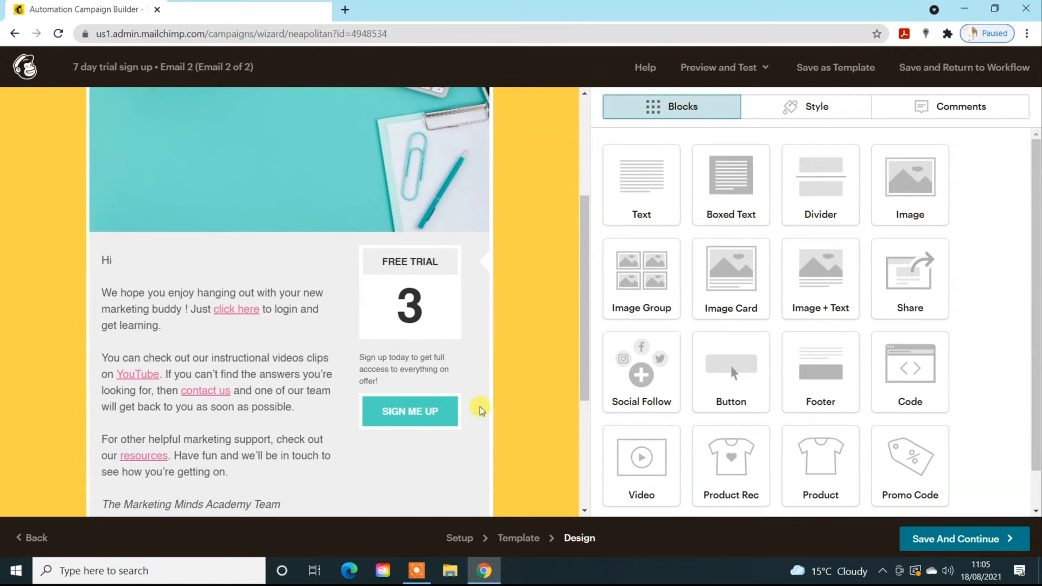
Step: Review the rest of Email 2's layout down to the footer and save the design
mouse_move(403, 431)
scroll(303, 412, "down", 4)
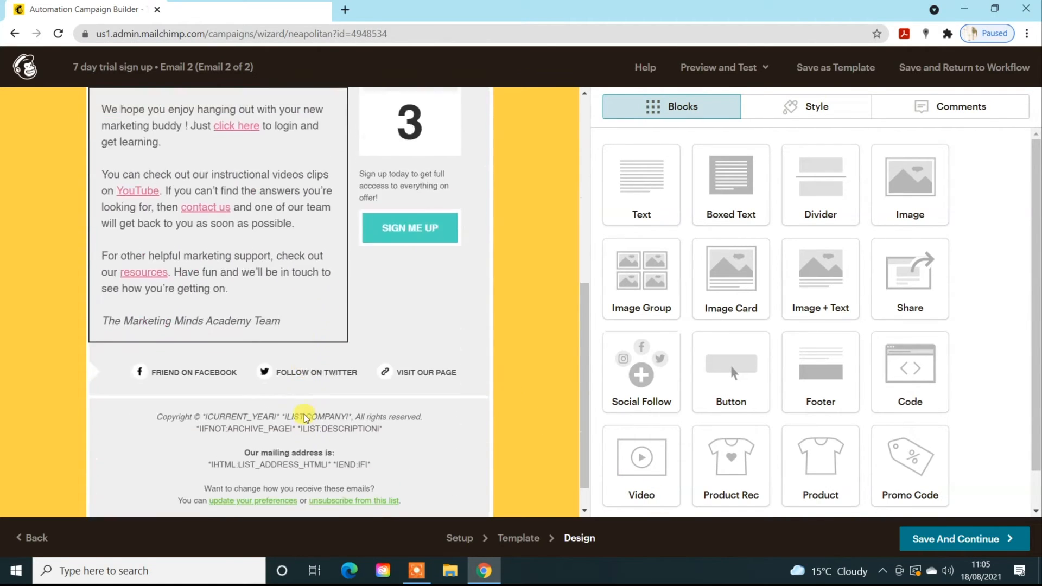
scroll(327, 460, "up", 5)
scroll(327, 460, "down", 3)
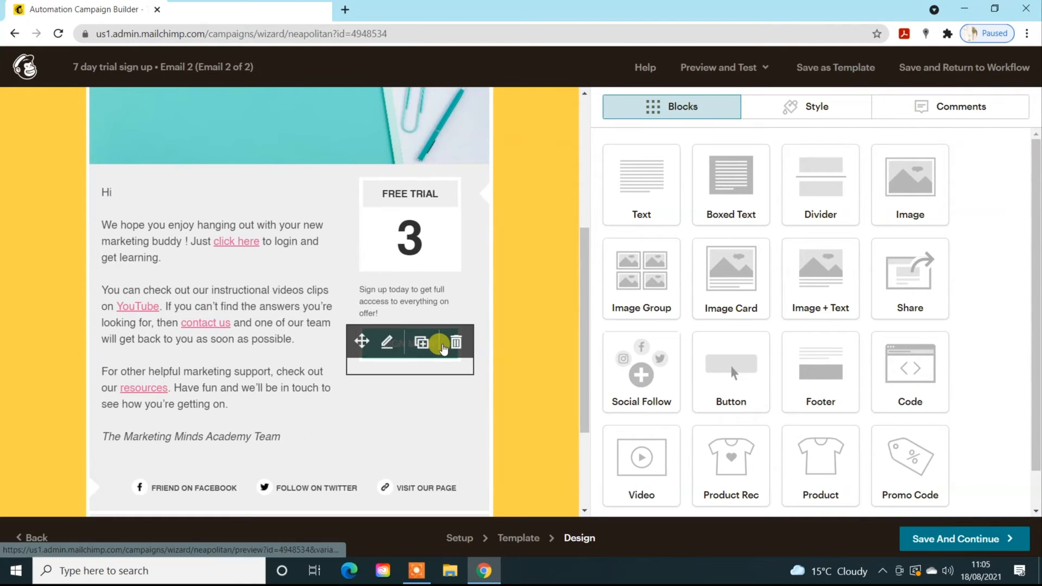
left_click(930, 541)
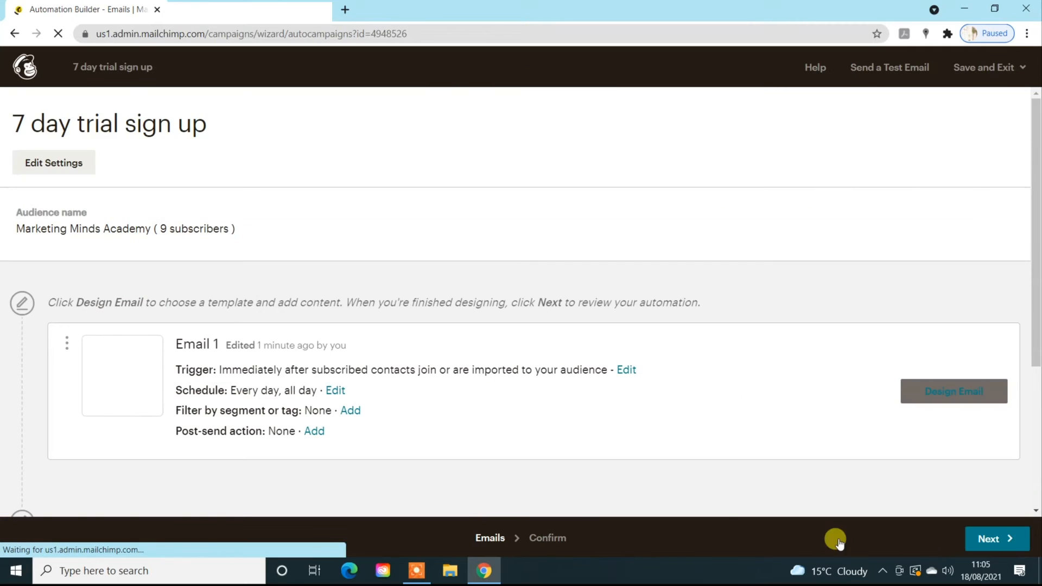
Step: Add a third email to the workflow and set its trigger delay to 7 days after the previous email
scroll(473, 468, "down", 5)
left_click(76, 495)
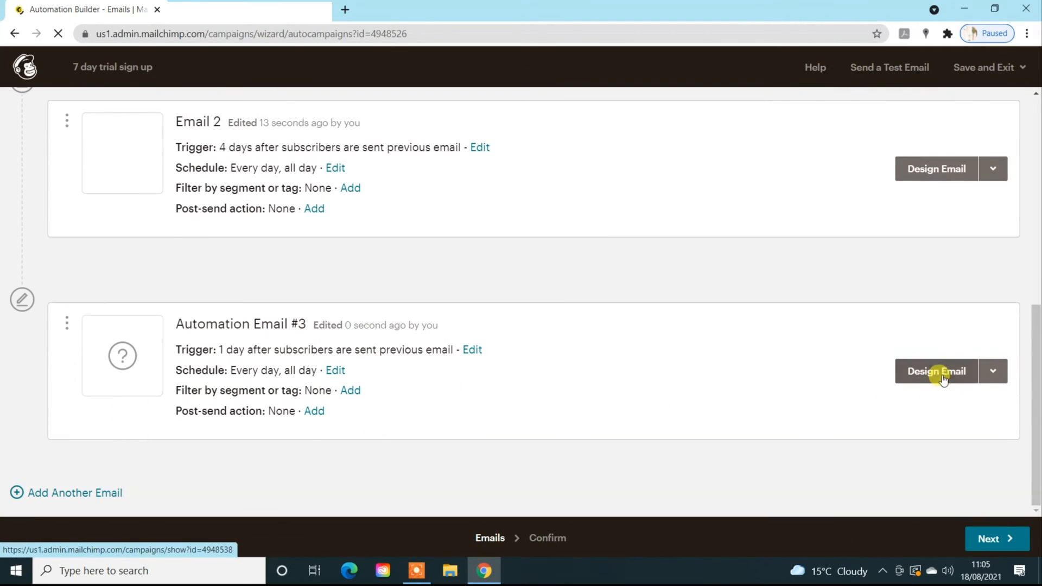
left_click(472, 350)
left_click(103, 251)
key("BackSpace")
type("7")
left_click(944, 64)
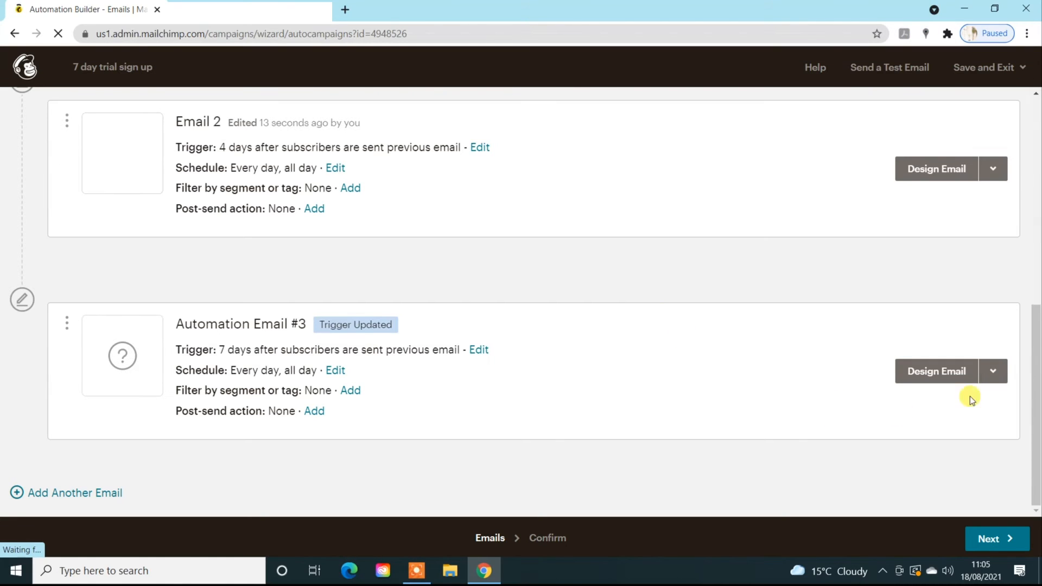
Step: Begin designing the third email, naming it "Email 3" with the subject "Final day don't miss out" and the preview text "blah"
left_click(950, 373)
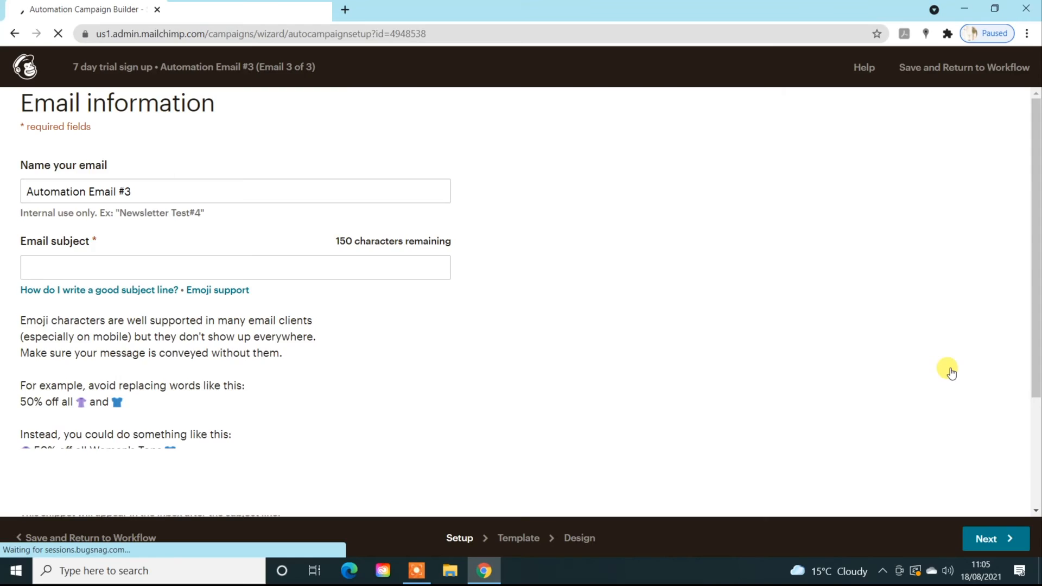
left_click_drag(156, 158, 16, 158)
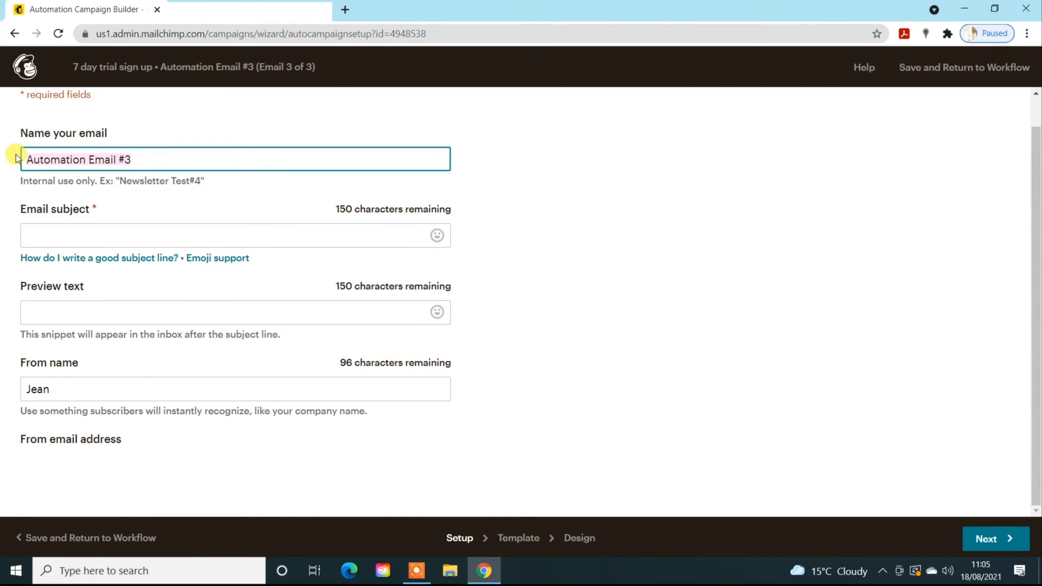
type("Email 3")
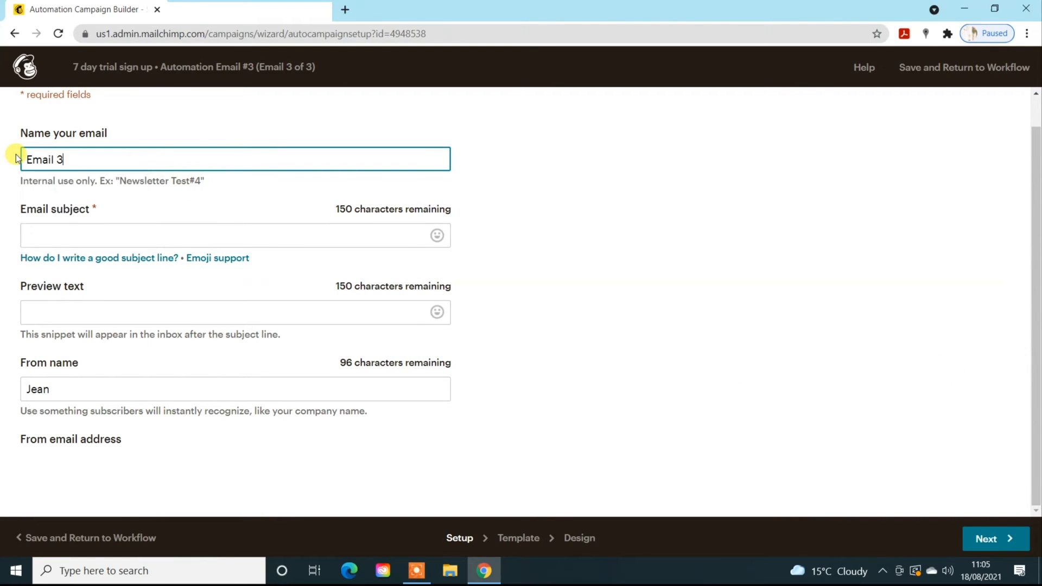
key("Tab")
type("Final day d")
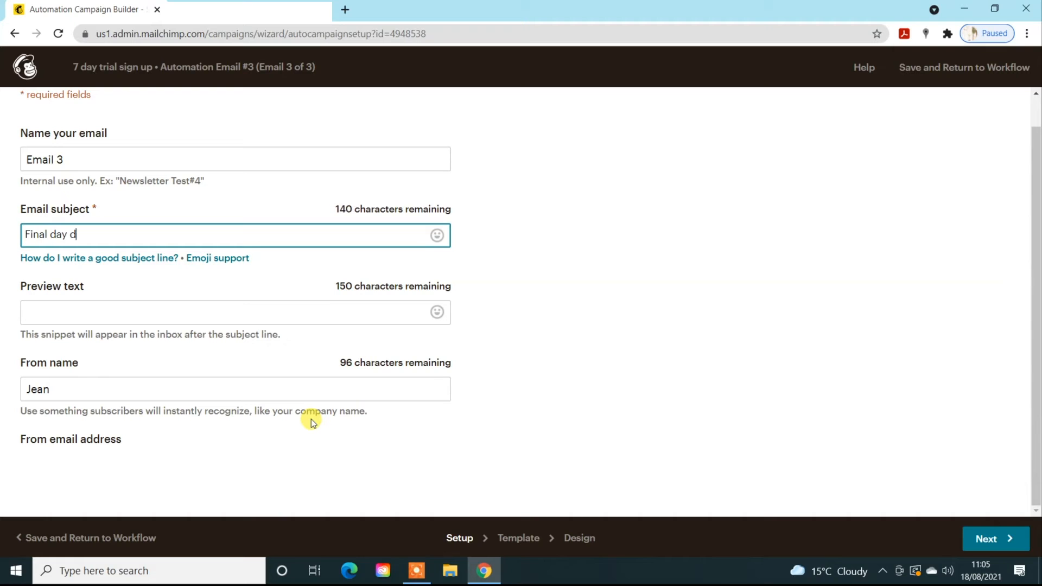
type("on't miss out")
key("Tab")
key("Tab")
key("Tab")
key("Tab")
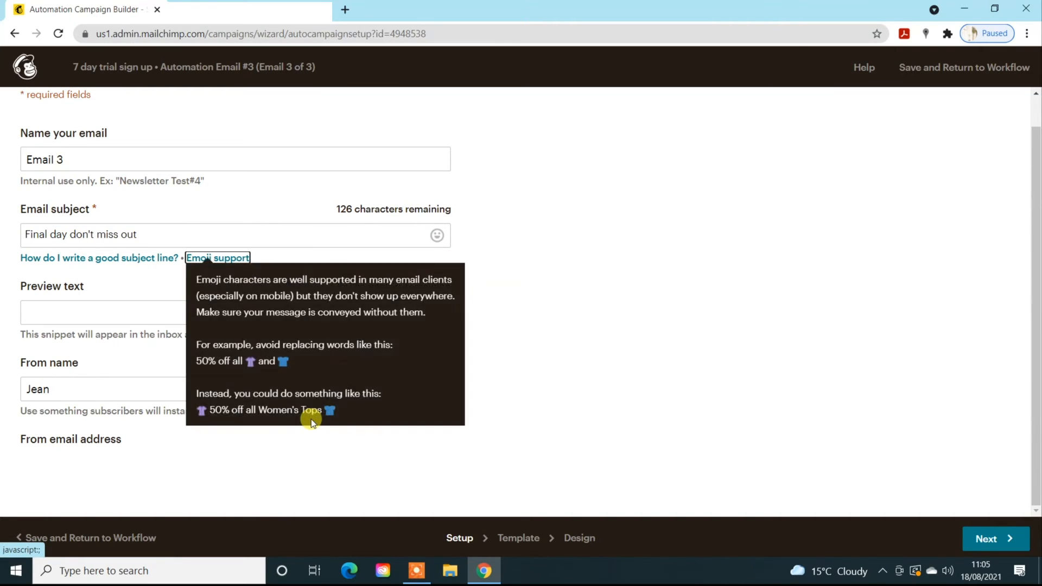
type("blah")
Step: Set Email 3's from name to the suggested sender name from the Marketing Minds Academy, and continue to template selection
left_click(297, 398)
type("Jean")
left_click(156, 423)
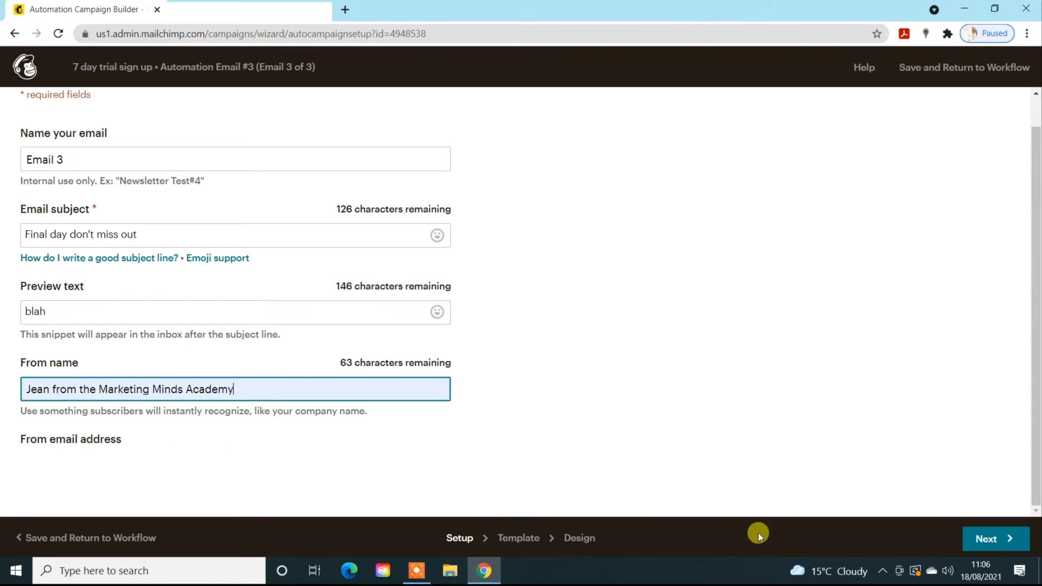
left_click(980, 541)
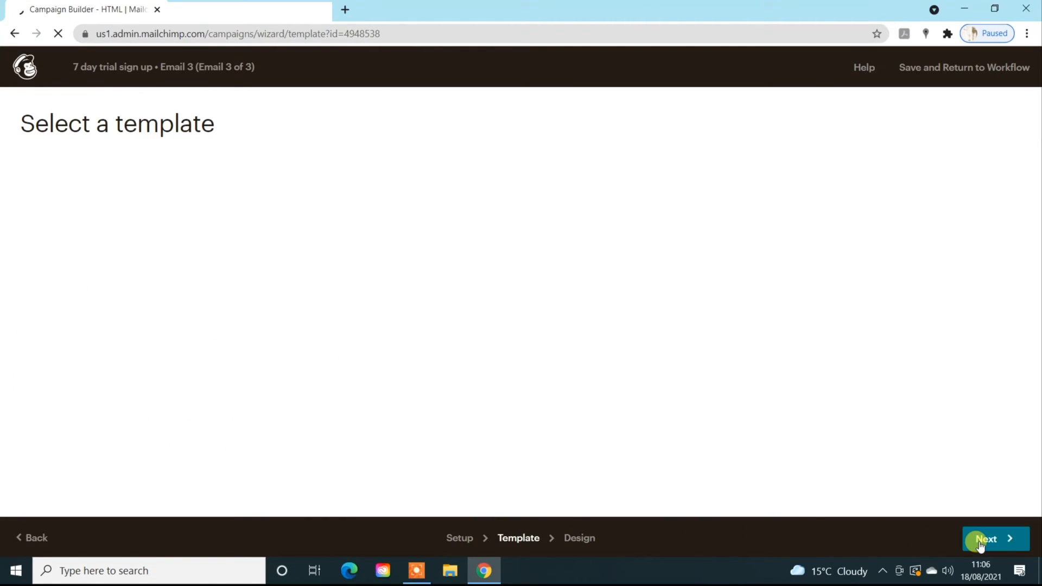
Step: Apply the saved 7 Day Sign Up Template to Email 3 and change its free trial number to 0
left_click(206, 180)
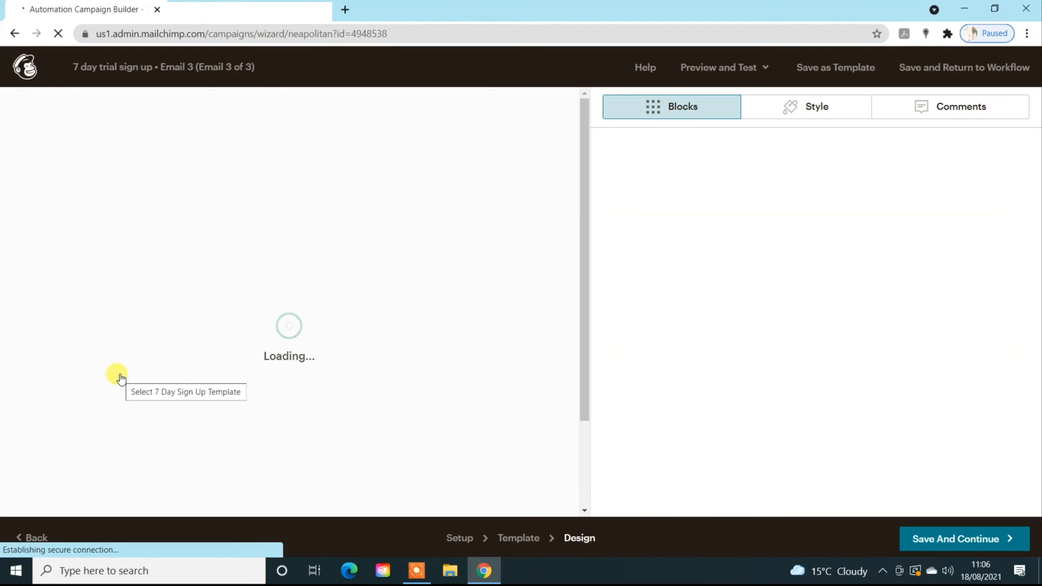
scroll(374, 434, "down", 3)
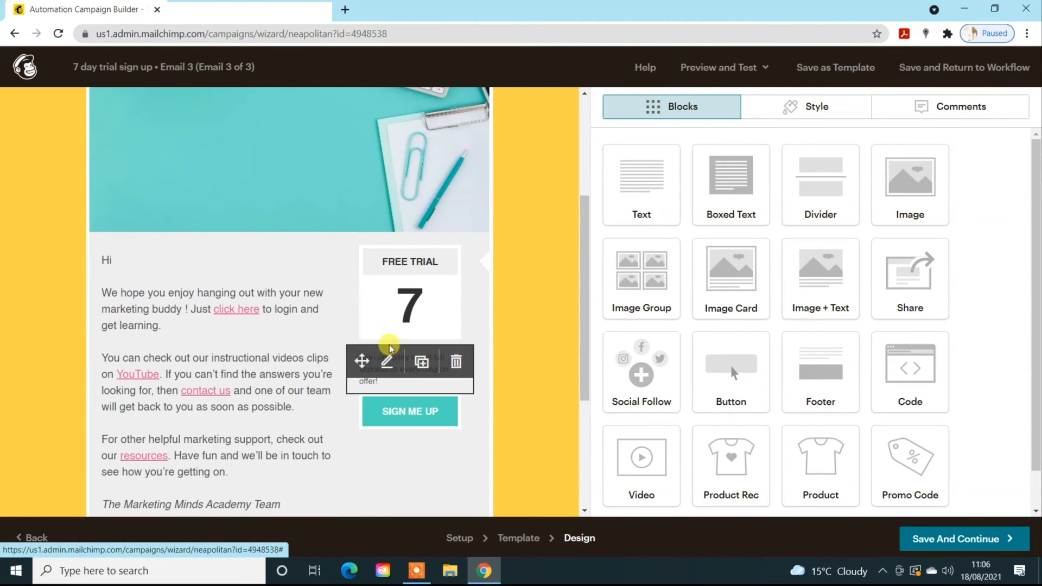
left_click(405, 311)
left_click_drag(643, 221, 591, 220)
type("0")
left_click(617, 498)
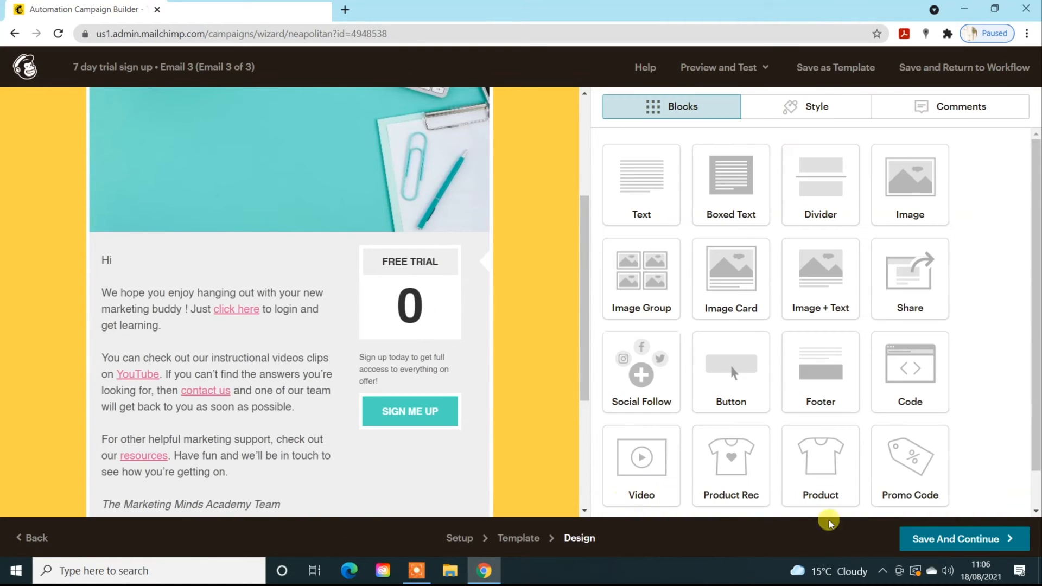
Step: Save the Email 3 design and proceed to the workflow's confirmation review
left_click(934, 539)
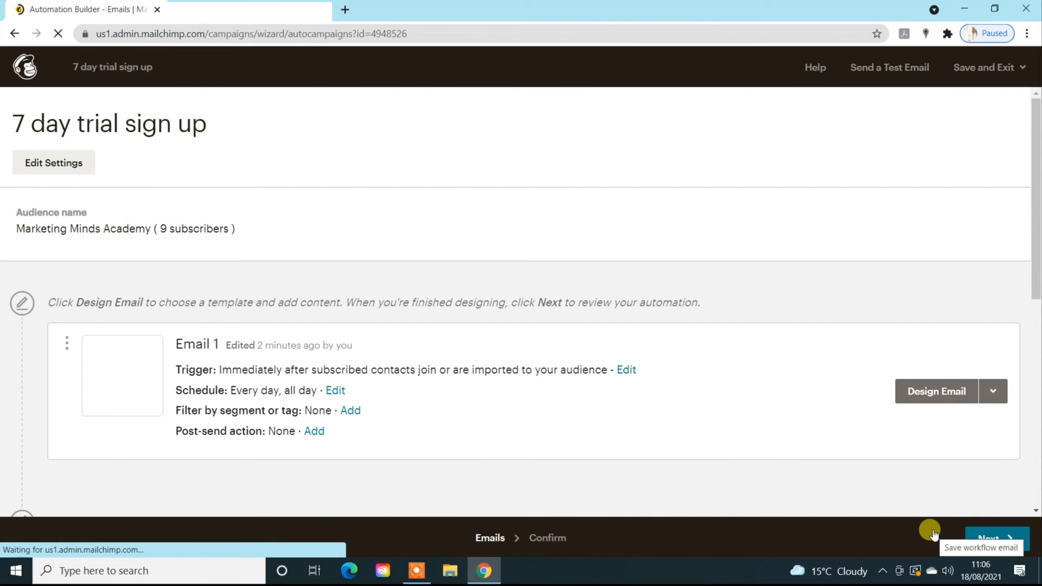
scroll(599, 391, "down", 8)
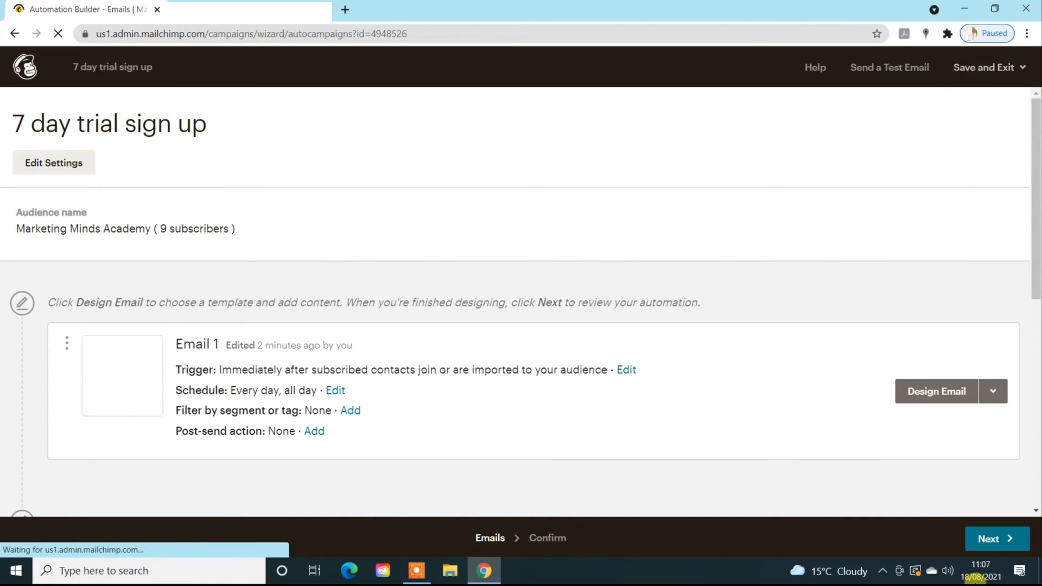
left_click(986, 547)
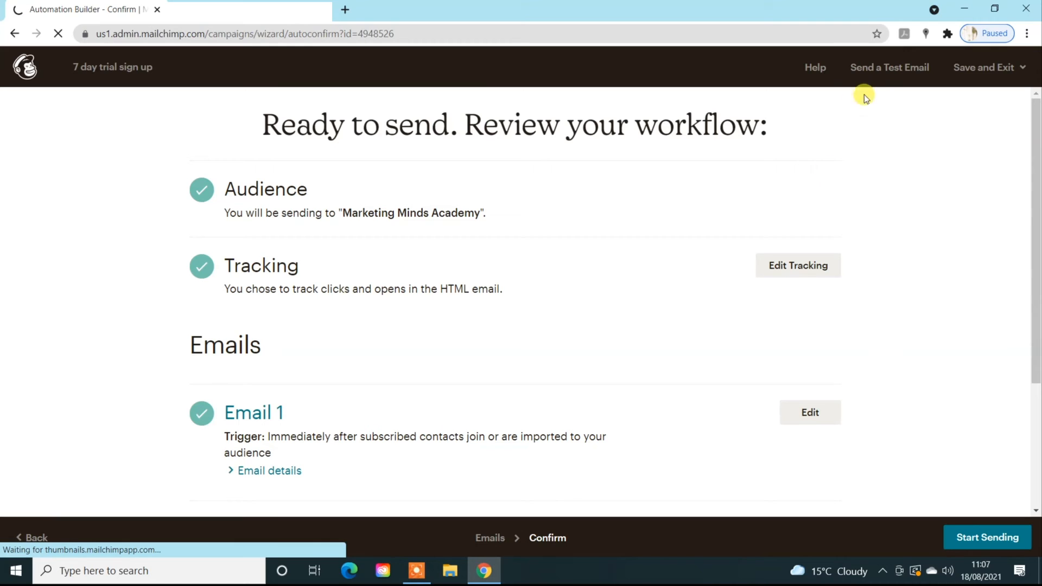
Step: Examine the test email options for all 3 emails or a specific email, and close them without sending a test
left_click(890, 69)
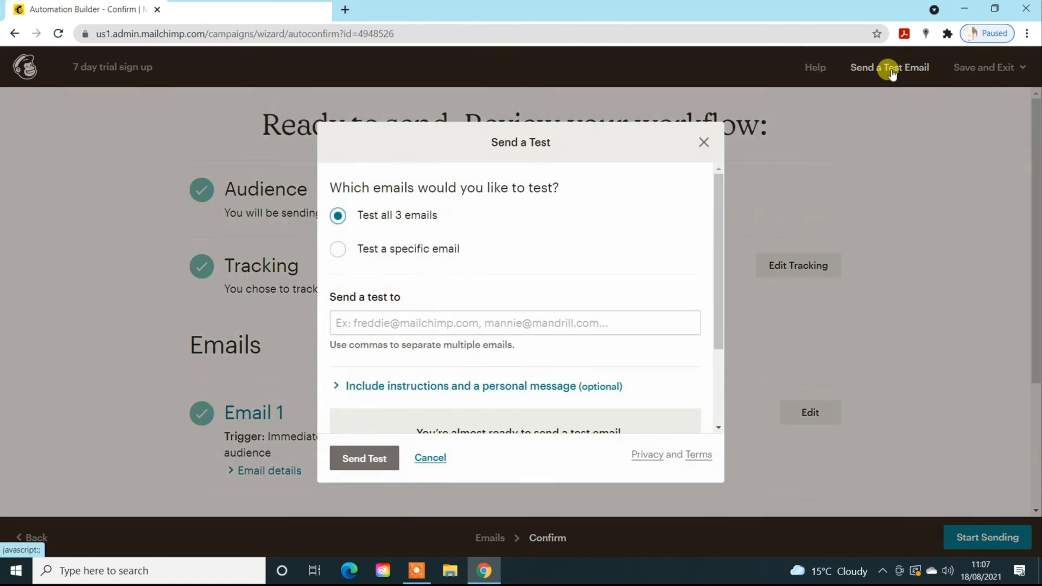
left_click(337, 249)
left_click(337, 215)
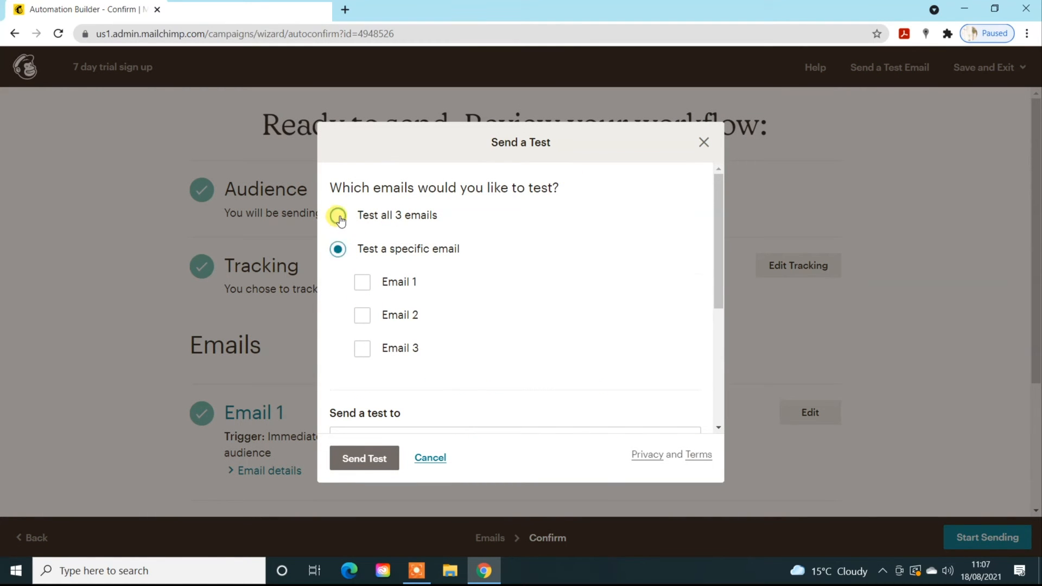
left_click(424, 462)
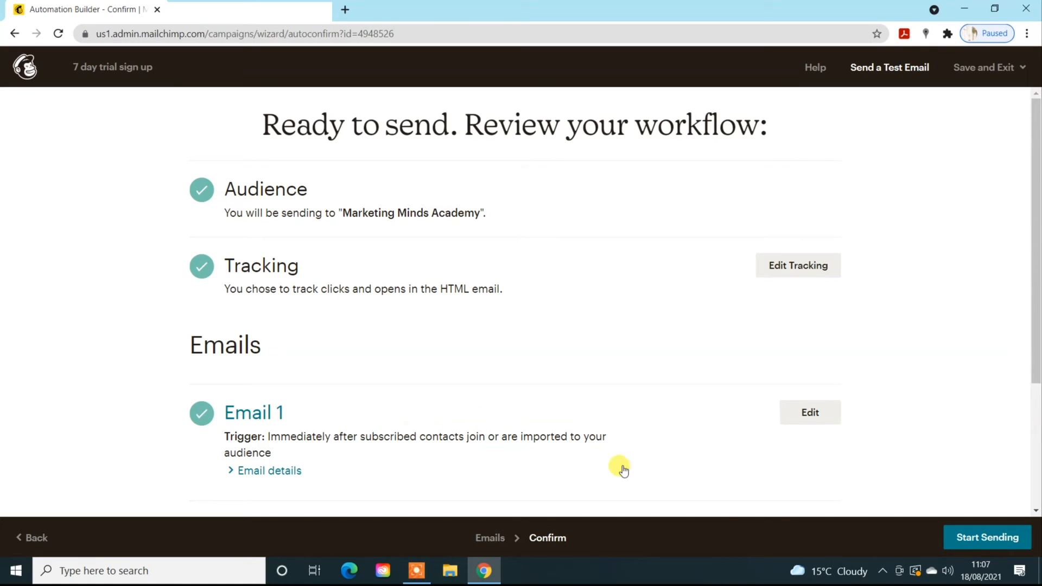
Step: Start sending the 7 day trial sign up workflow to the Marketing Minds Academy audience and confirm the start
left_click(975, 543)
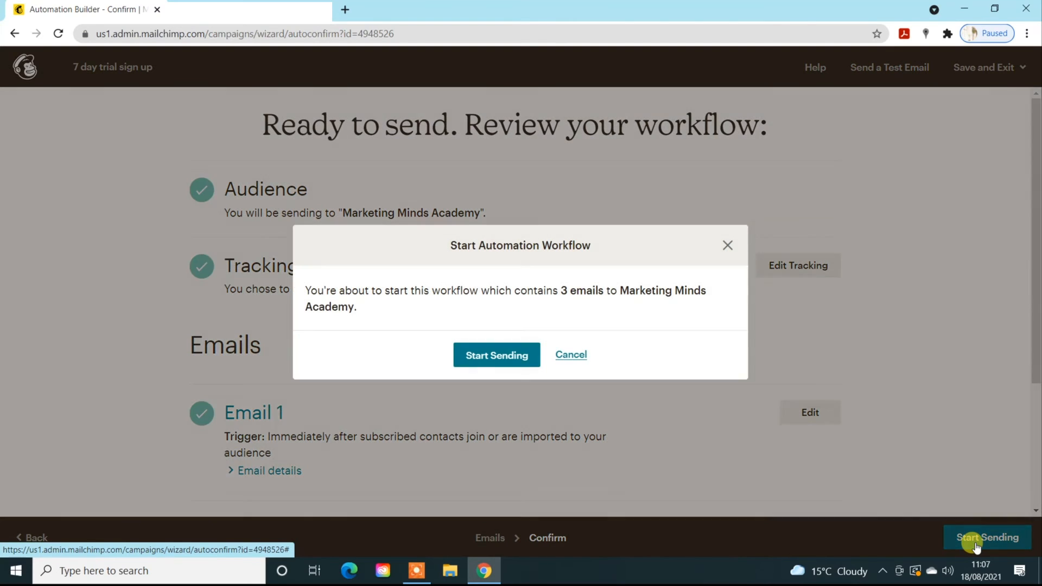
left_click(501, 356)
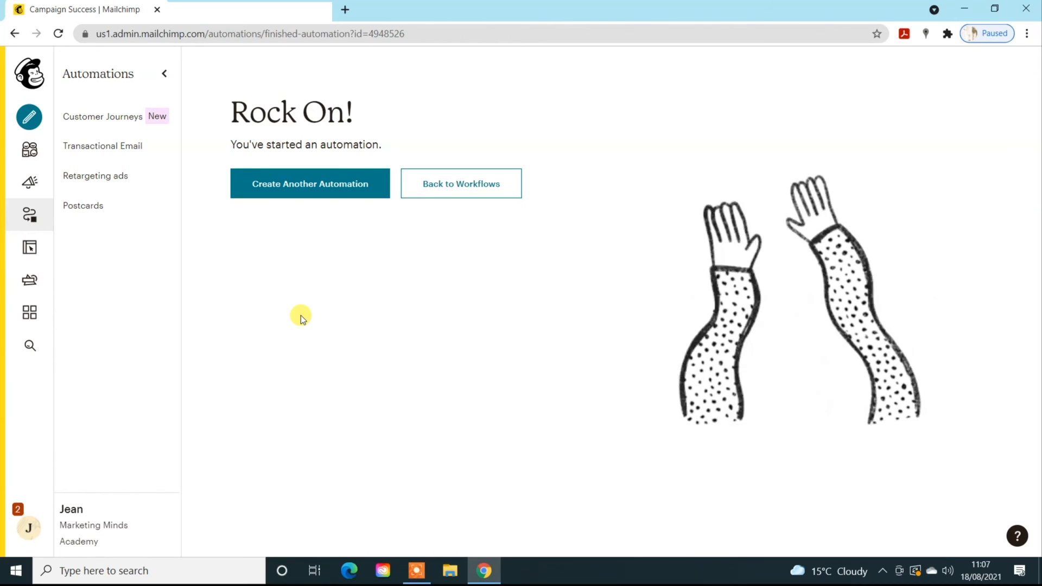
Step: Open the Marketing Minds Academy audience's signup forms and look through the available form types
left_click(29, 150)
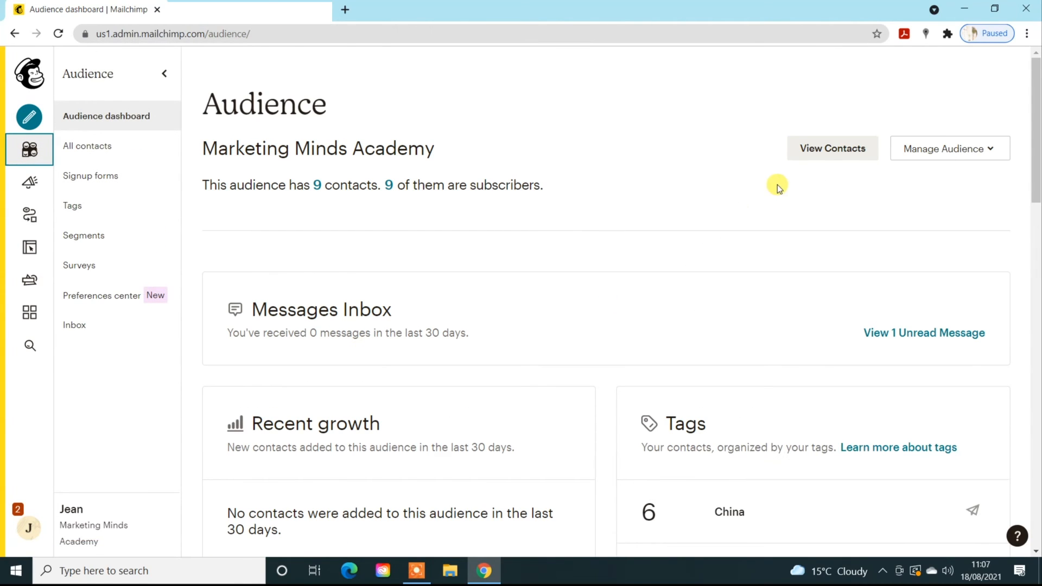
left_click(950, 151)
left_click(904, 245)
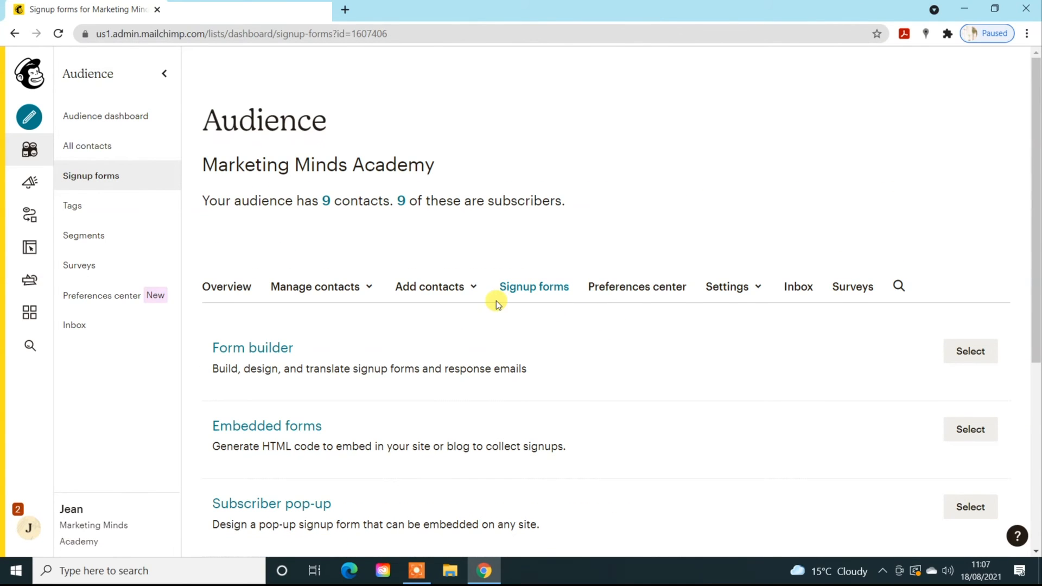
scroll(467, 348, "down", 3)
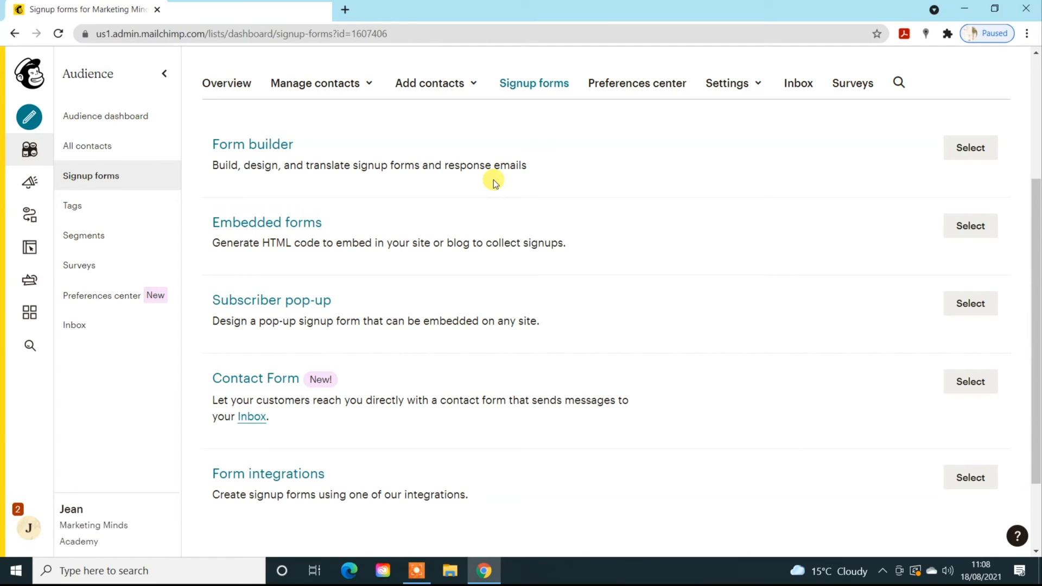
Step: Check the 7 day trial sign up automation in the list of own customer journeys, and return to the journeys' Explore overview
left_click(29, 215)
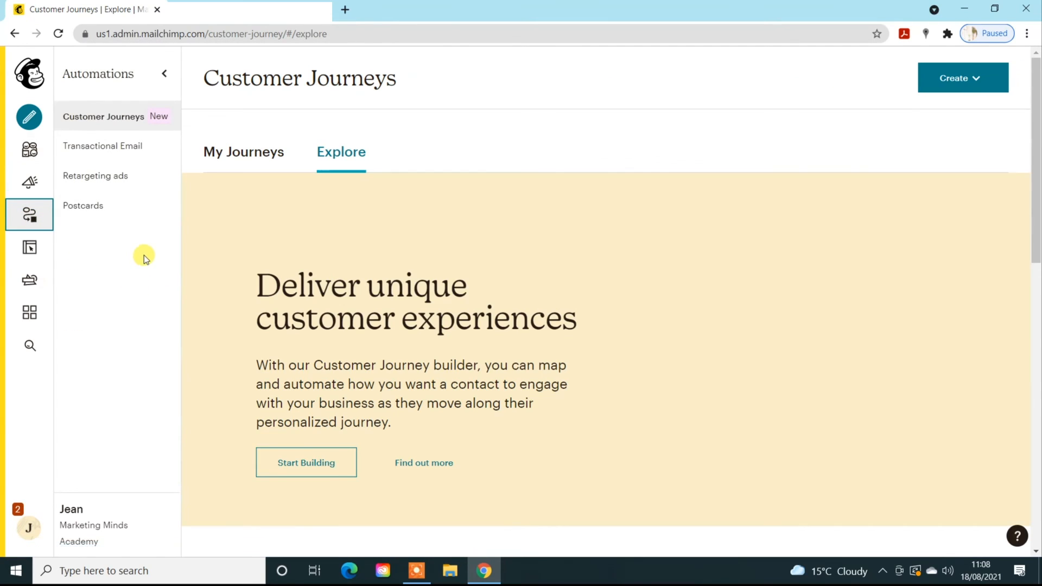
left_click(235, 153)
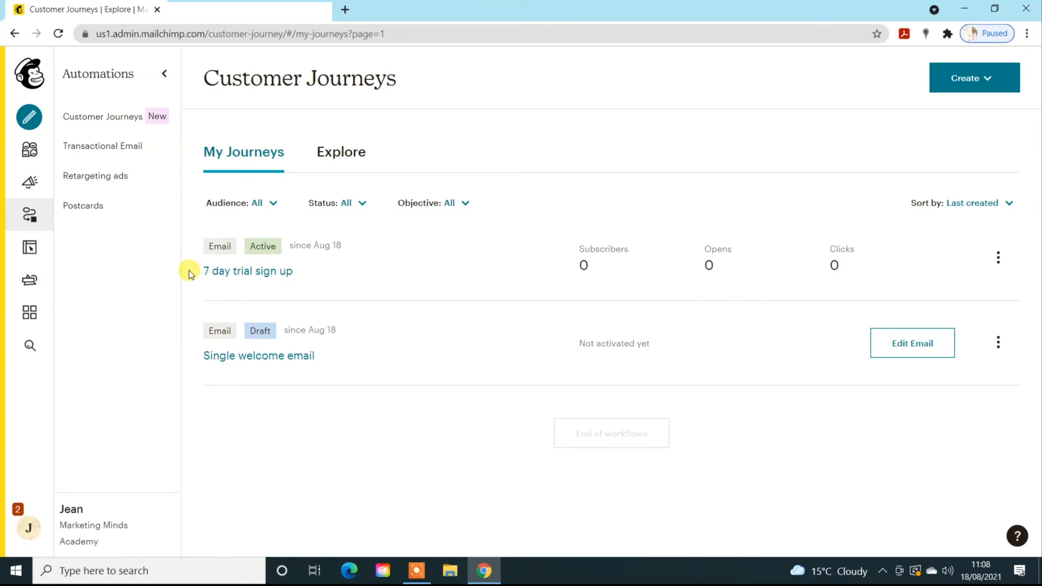
left_click(28, 214)
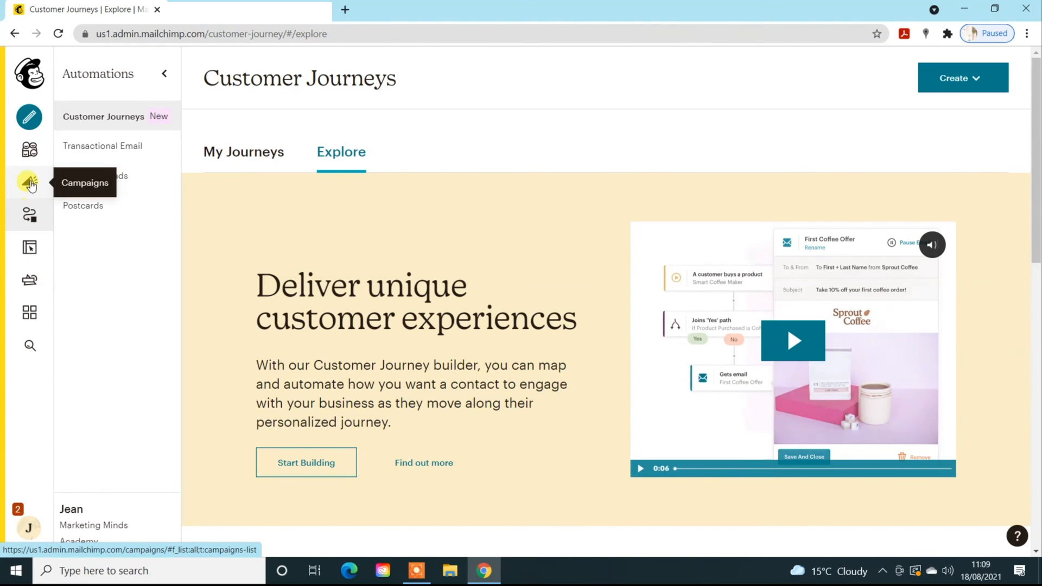
Step: Look through the list of all campaigns and filter it by type to Automations
left_click(29, 183)
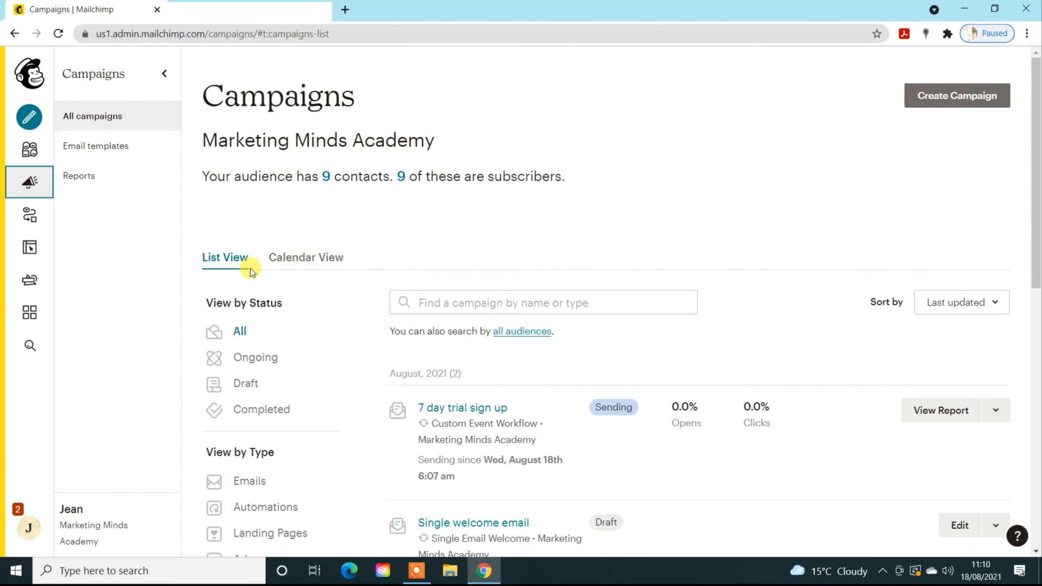
scroll(532, 442, "down", 3)
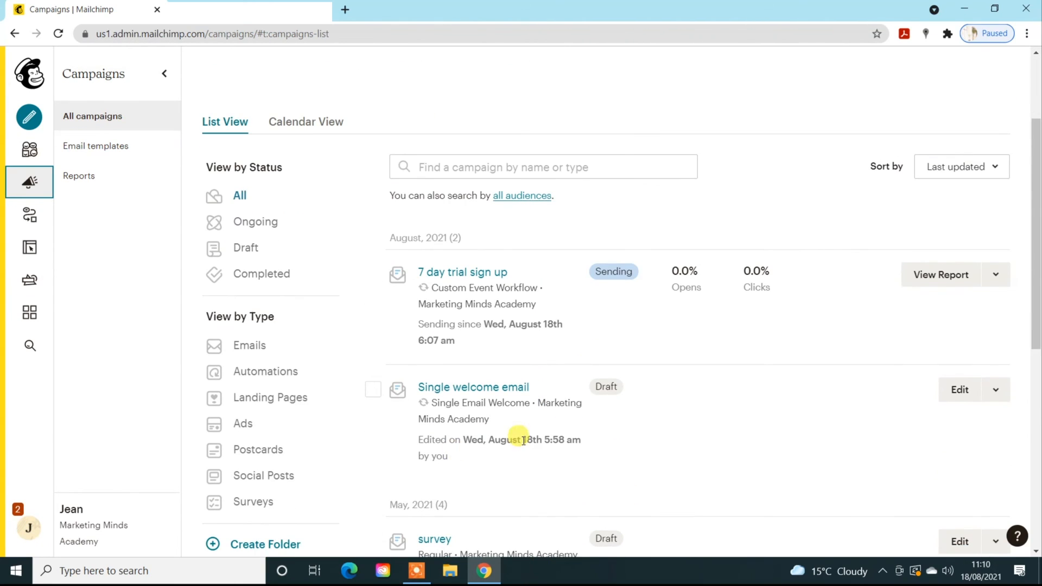
left_click(20, 192)
scroll(579, 330, "down", 5)
scroll(607, 388, "up", 5)
left_click(257, 373)
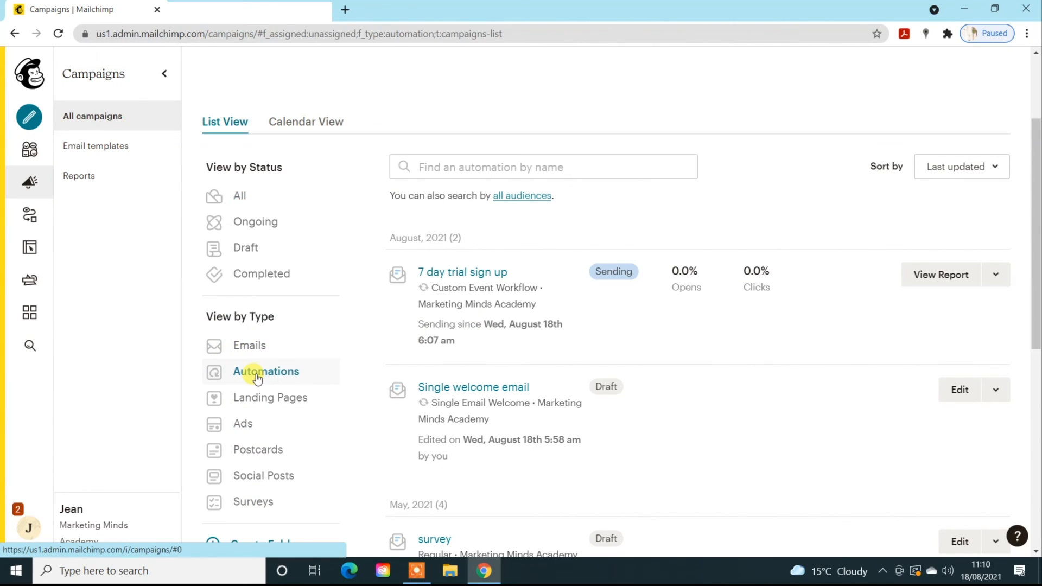
scroll(419, 372, "down", 2)
scroll(419, 373, "up", 3)
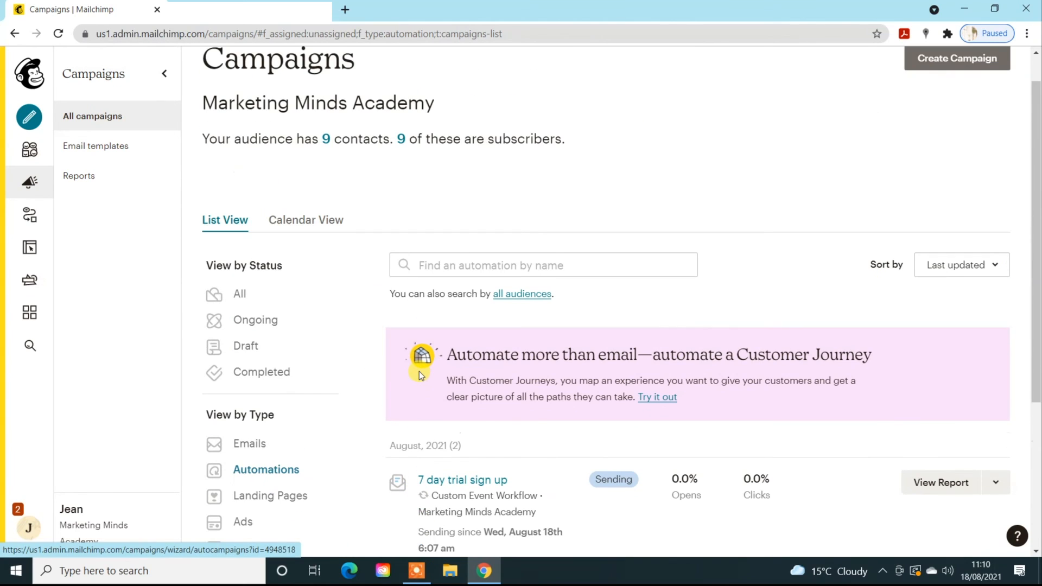
scroll(419, 372, "down", 1)
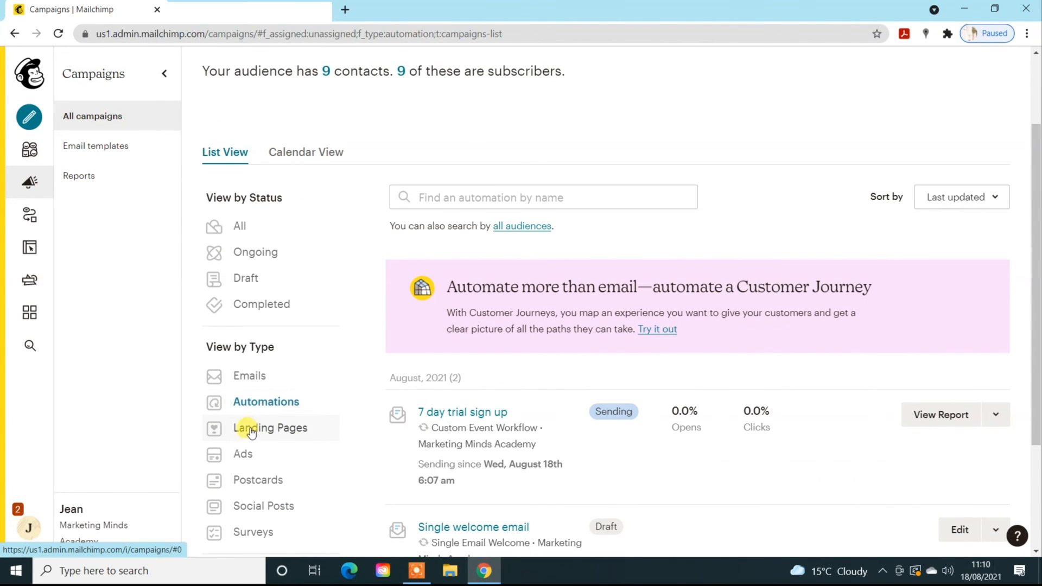
Step: Switch the campaign list back to all statuses, look through its entries, and return to the home dashboard
left_click(239, 226)
scroll(513, 403, "down", 2)
scroll(512, 404, "down", 6)
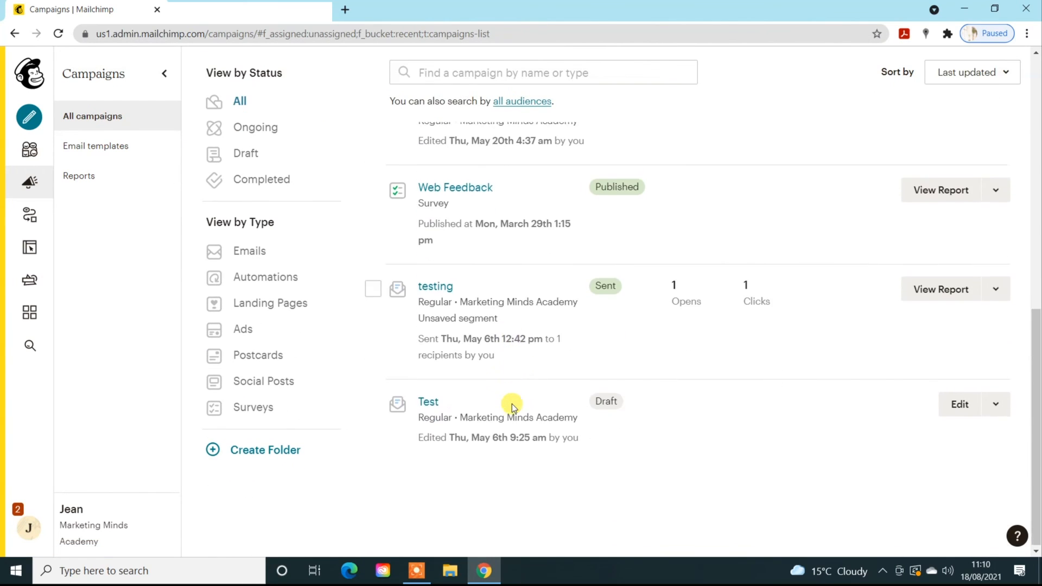
scroll(510, 402, "up", 9)
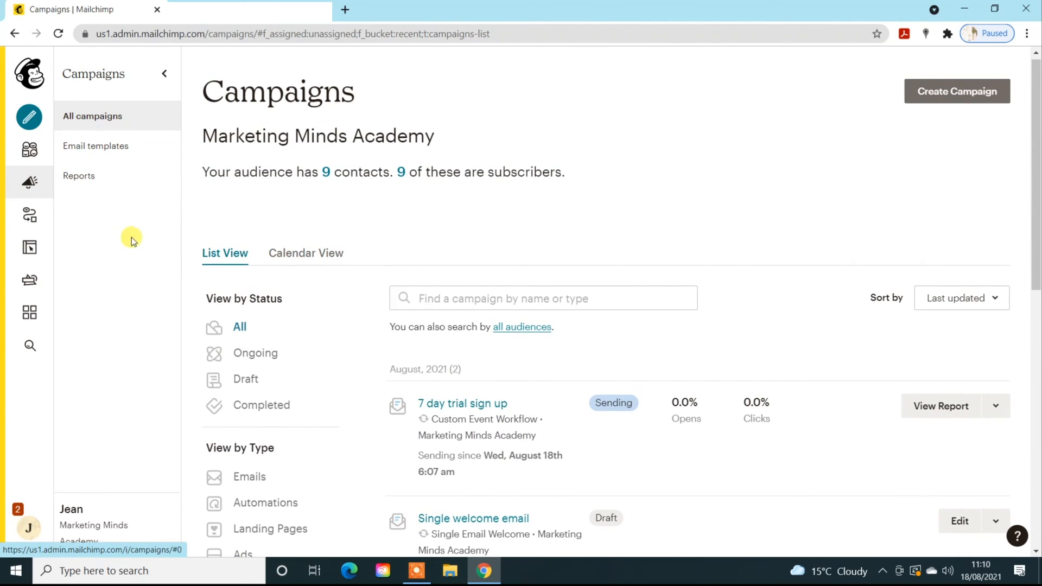
left_click(28, 75)
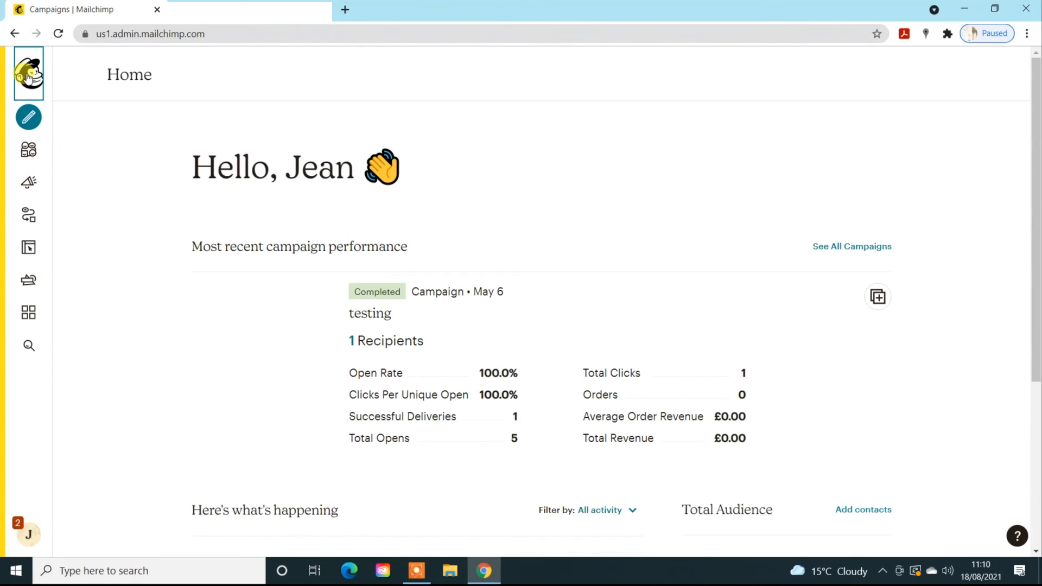